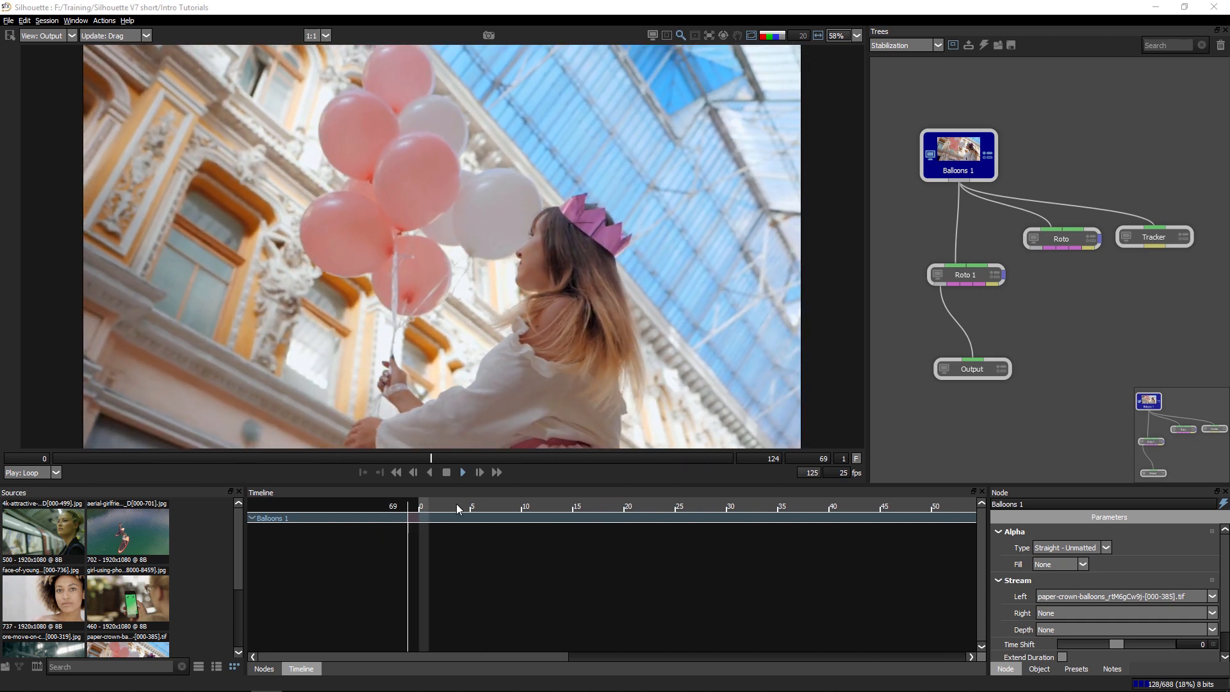
Examine the tracking data of the Building 1, Face side 1 and Balloons mid layers in the Tracker node across the clip.
left_click(447, 473)
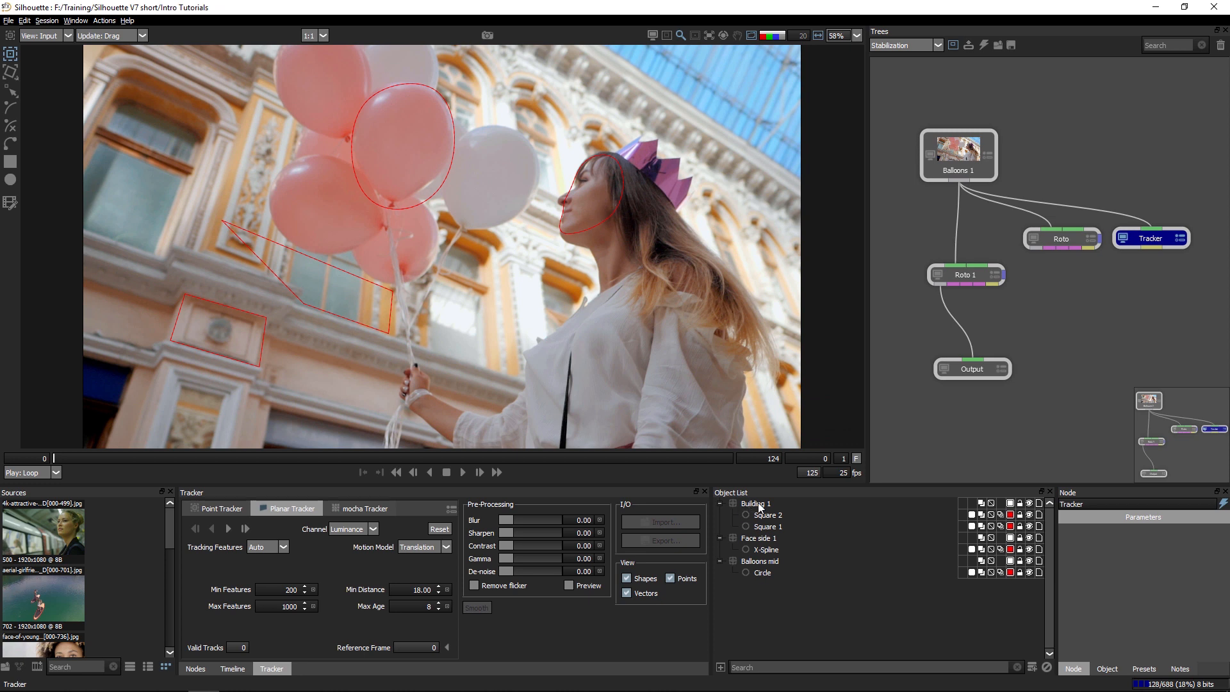
left_click(757, 539)
left_click(463, 472)
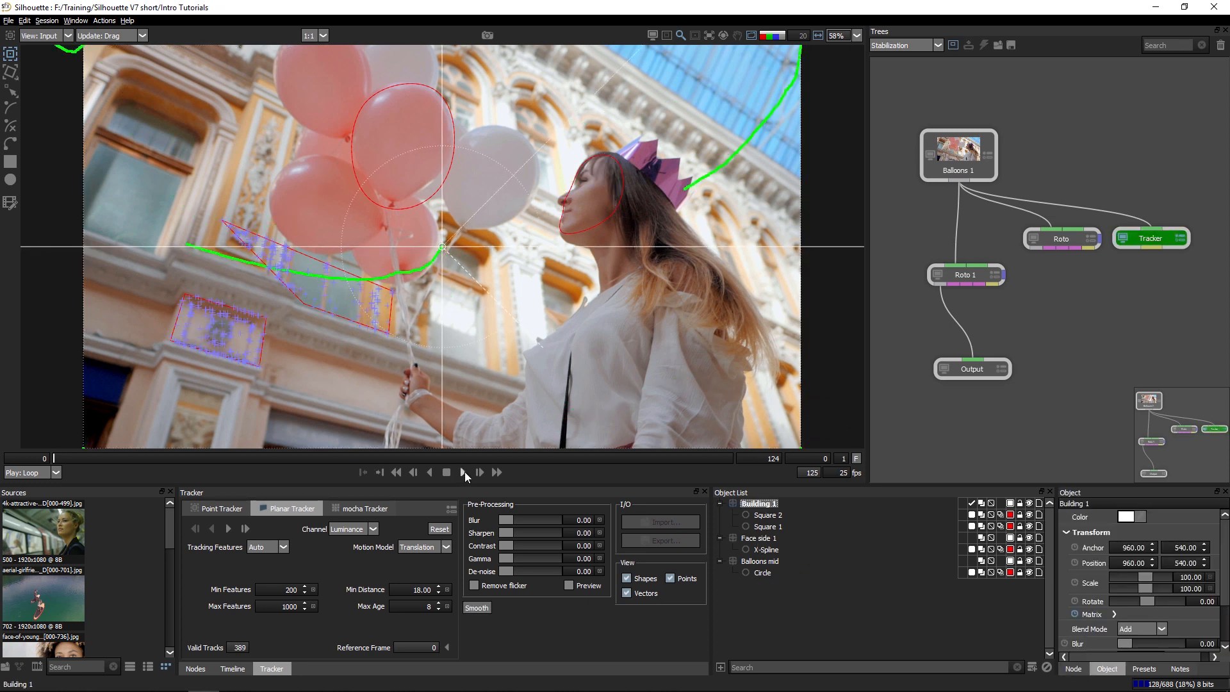
left_click(447, 473)
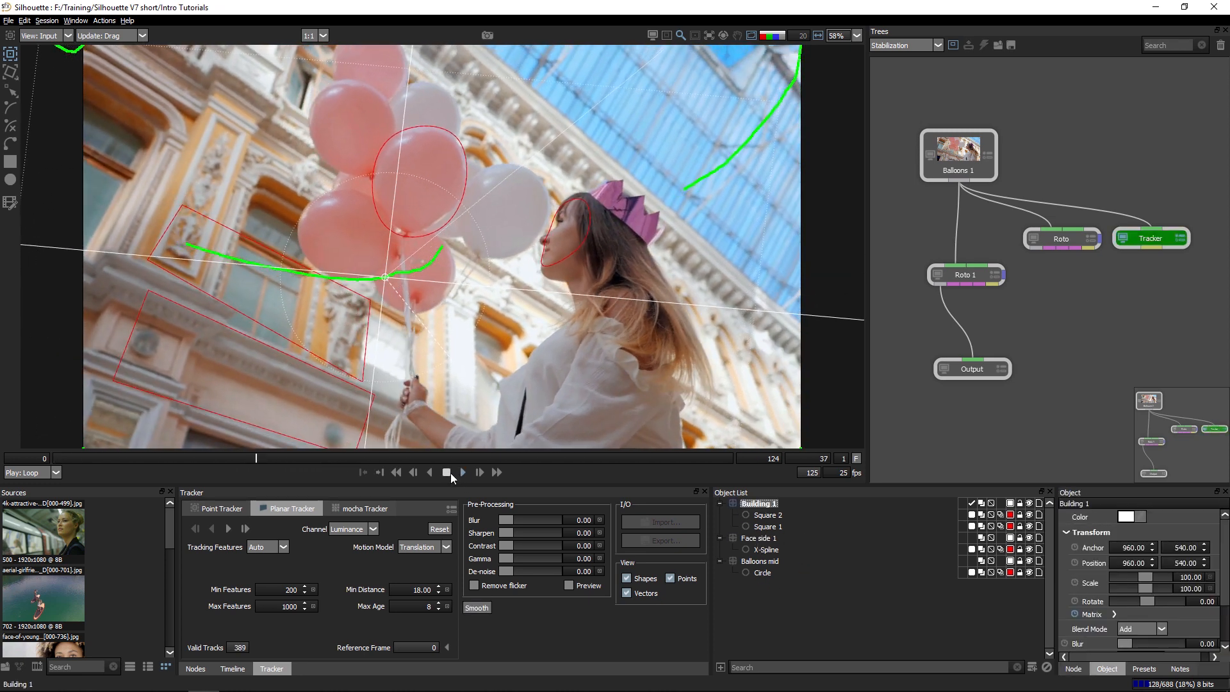
mouse_move(344, 457)
left_mouse_down()
mouse_move(163, 459)
mouse_move(349, 458)
left_mouse_up()
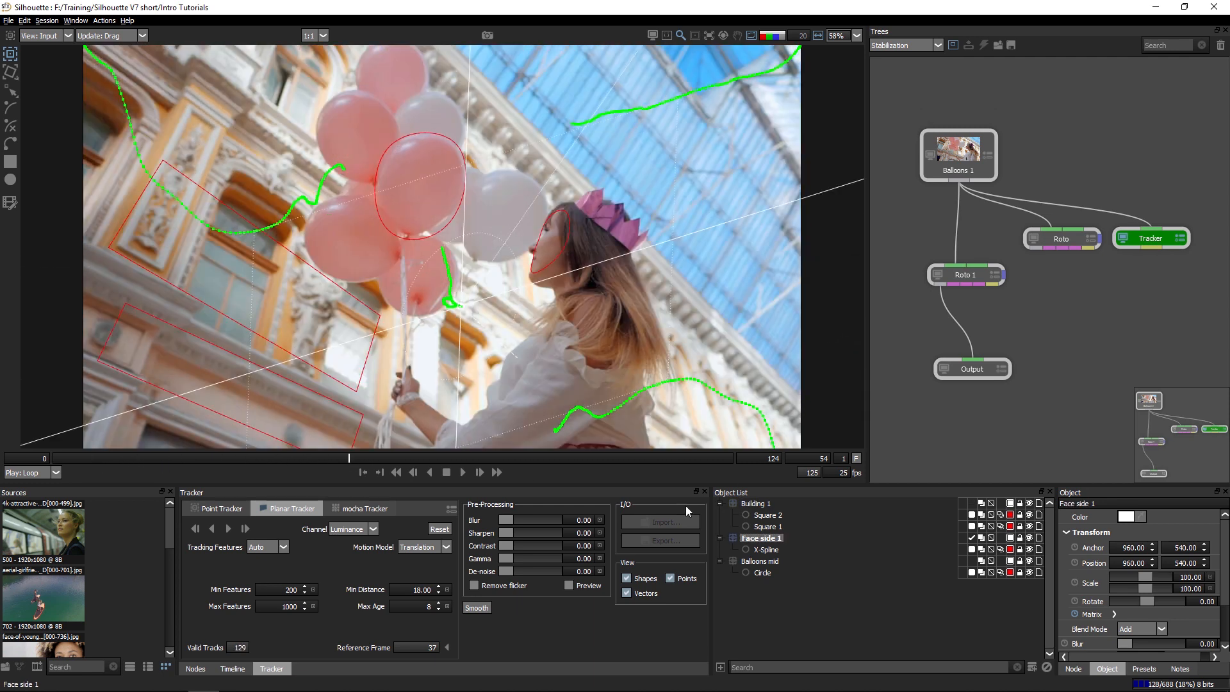
left_click(764, 561)
left_click_drag(220, 463, 195, 460)
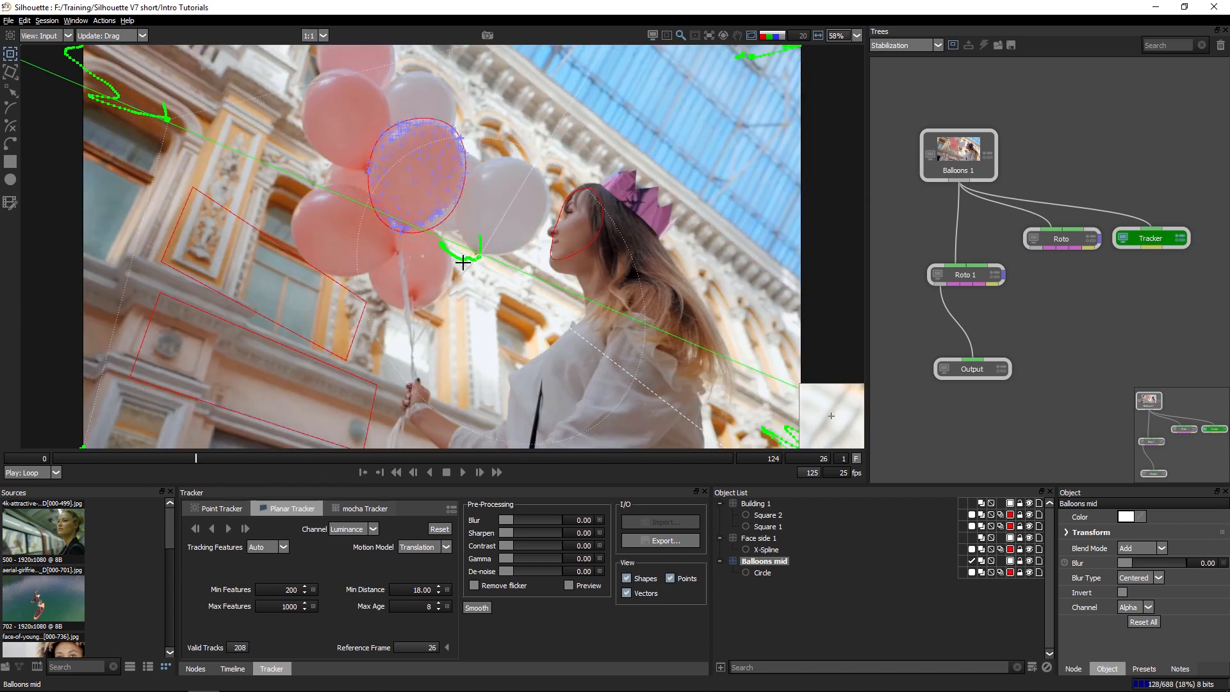
left_click_drag(196, 460, 668, 474)
left_click_drag(437, 479, 169, 491)
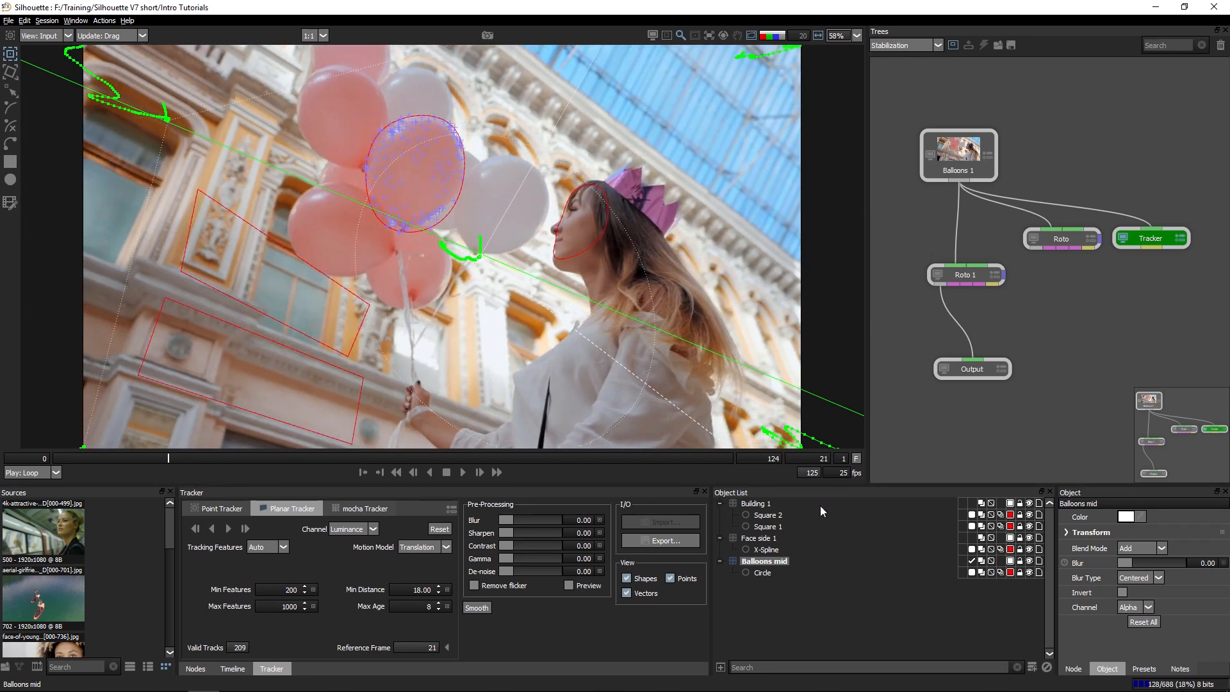
Select the Building 1 layer and stabilize the view to the Active Layer.
left_click(761, 504)
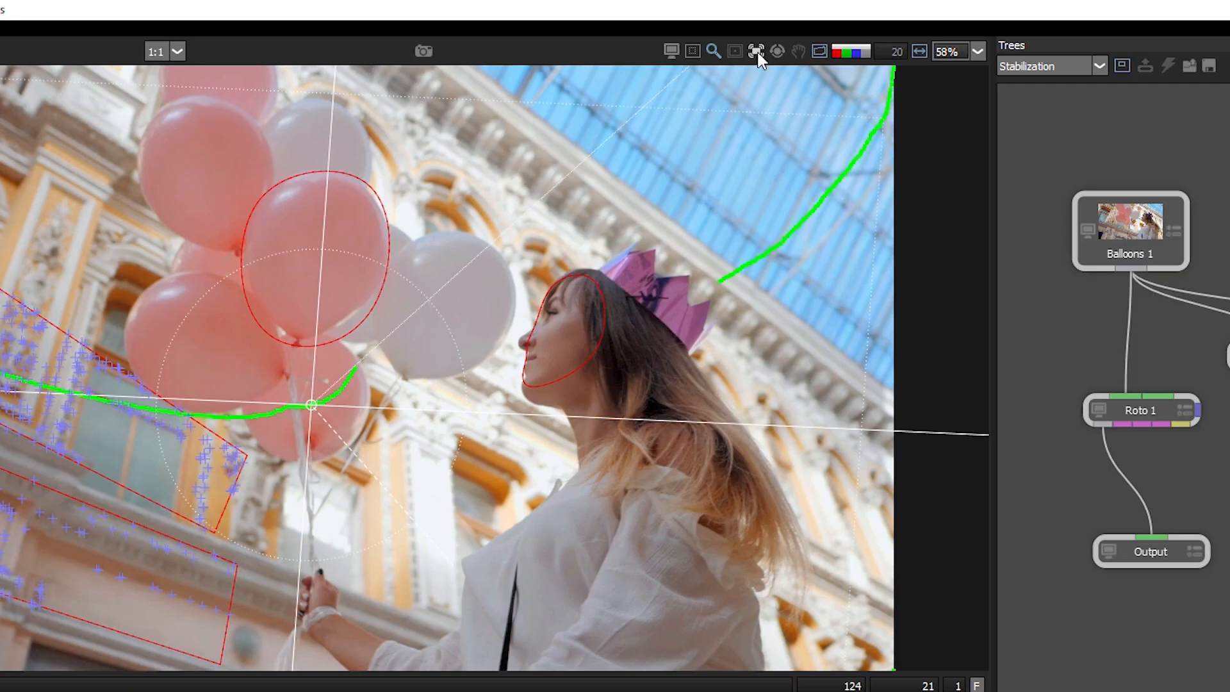
left_click(757, 51)
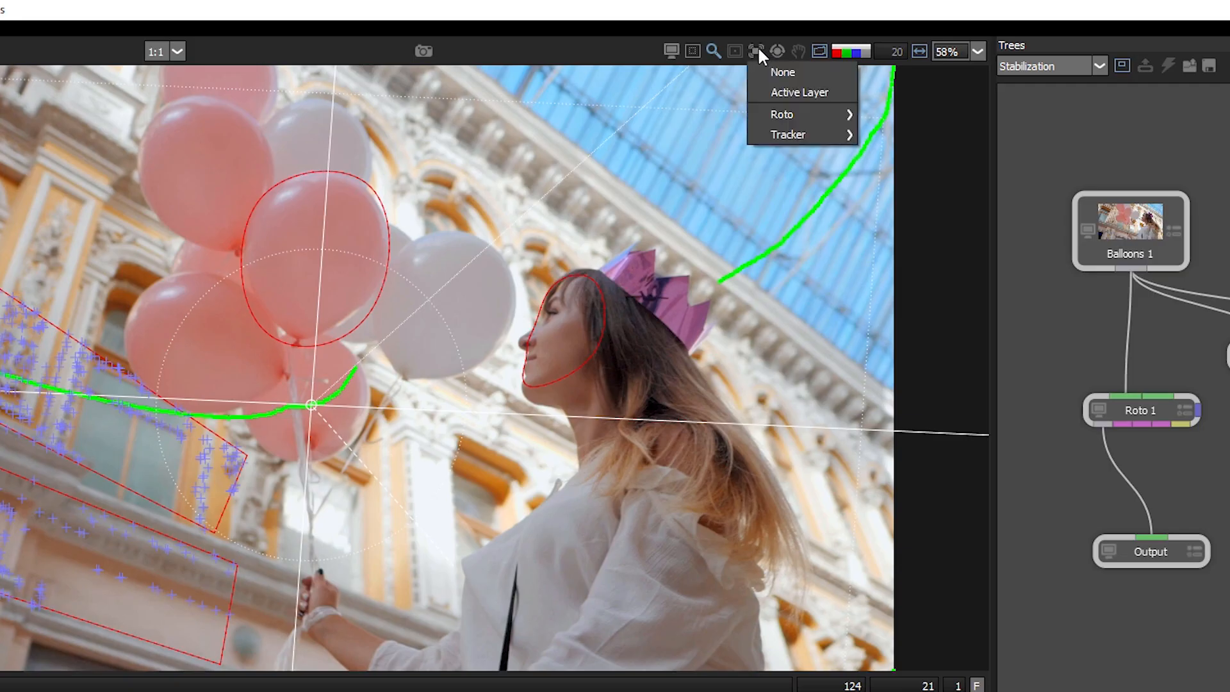
left_click(826, 91)
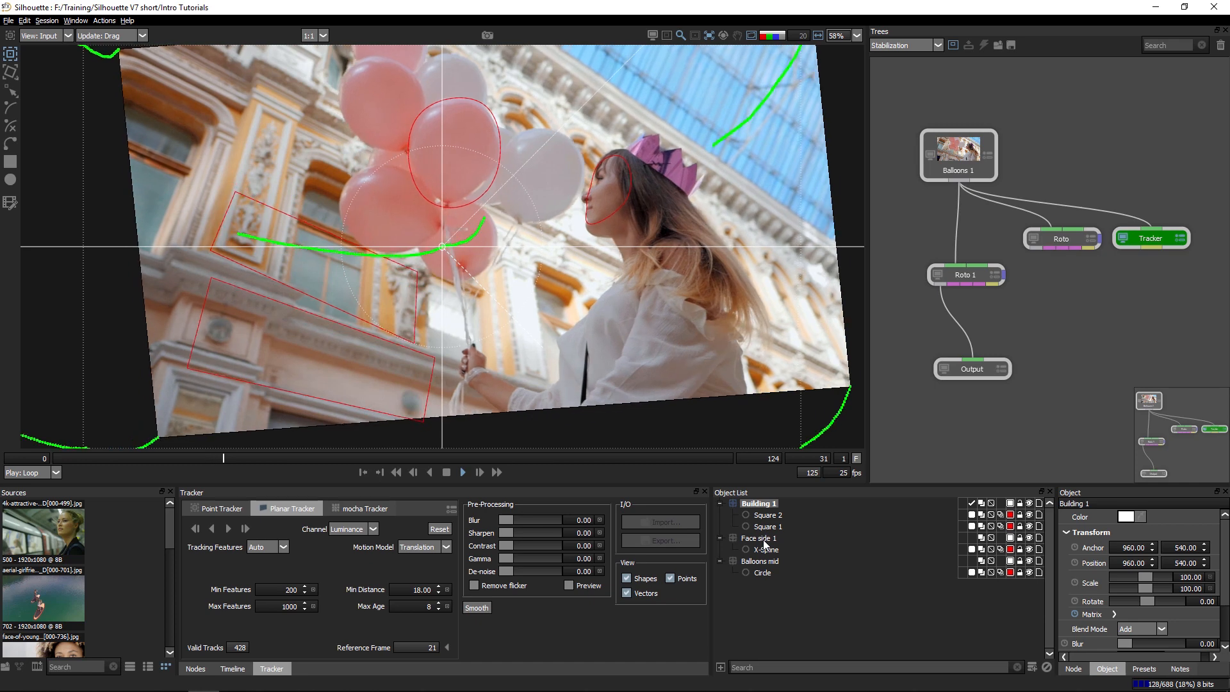
Preview the stabilized view with the Face side 1 and Balloons mid layers active, and examine the Tracker layers available for stabilization.
left_click(763, 540)
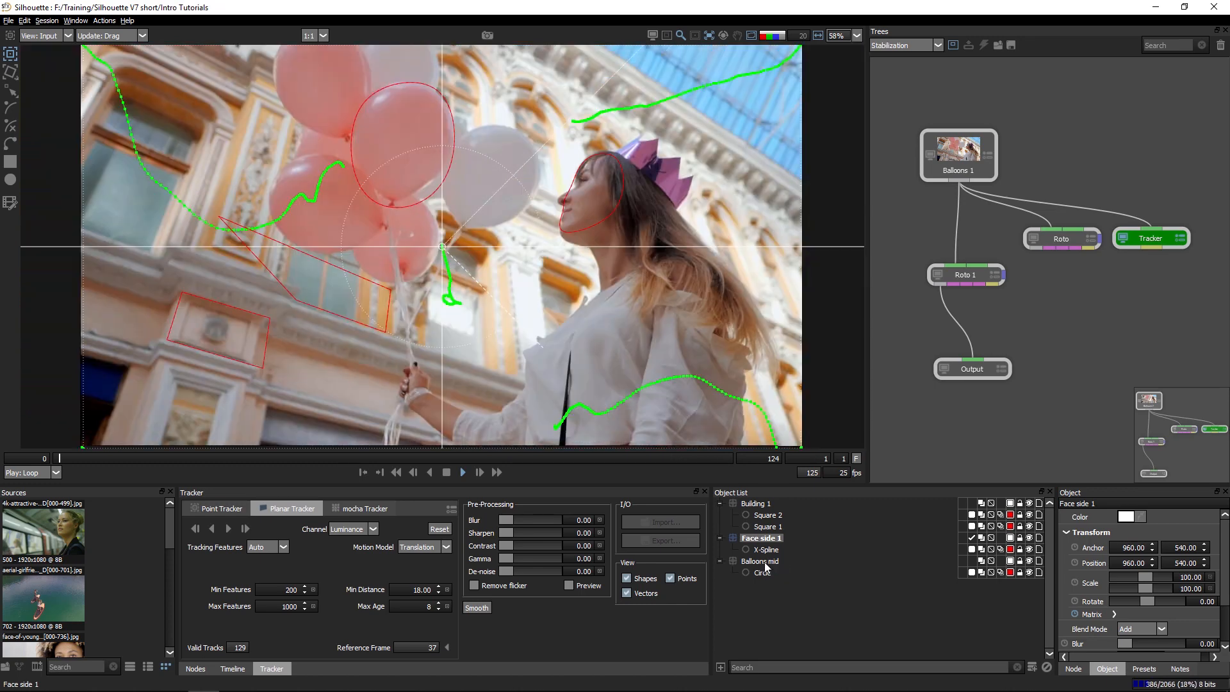
left_click(764, 562)
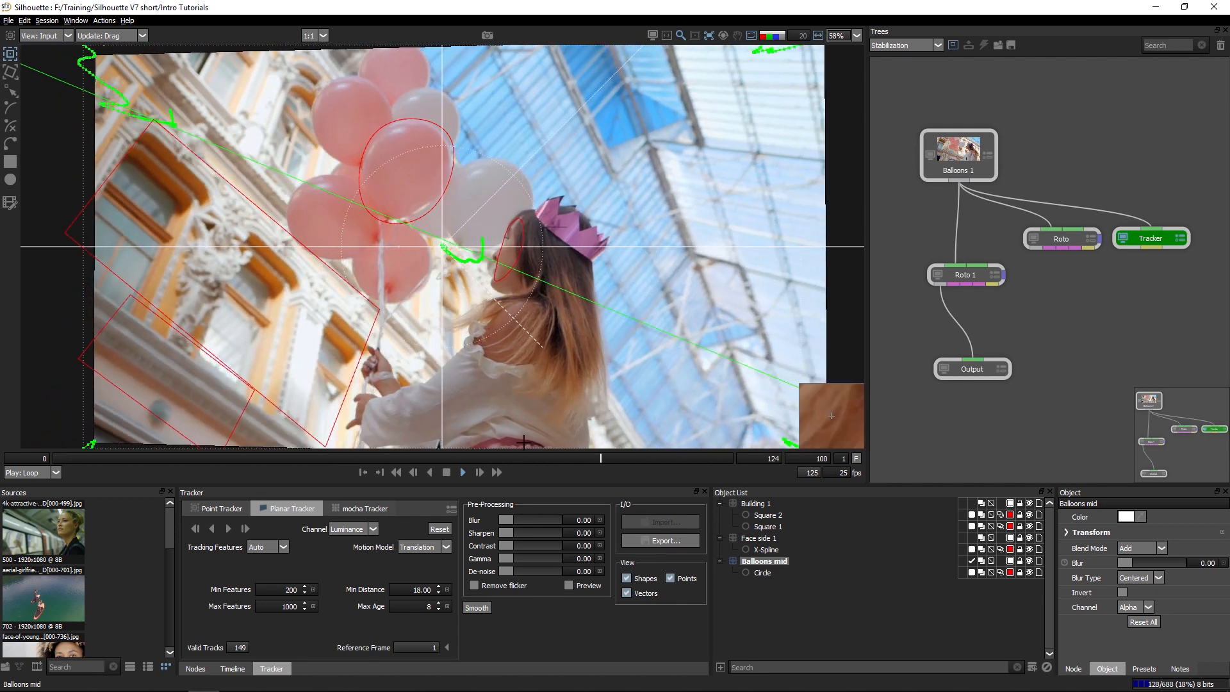
left_click(447, 472)
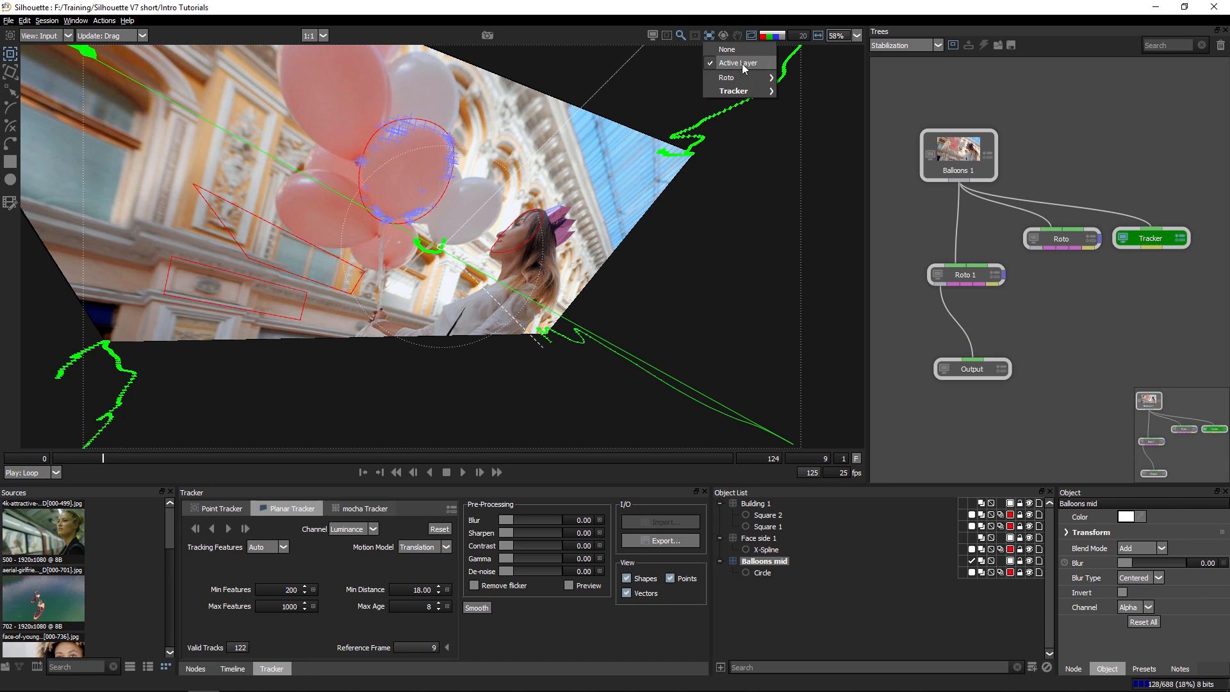
mouse_move(758, 75)
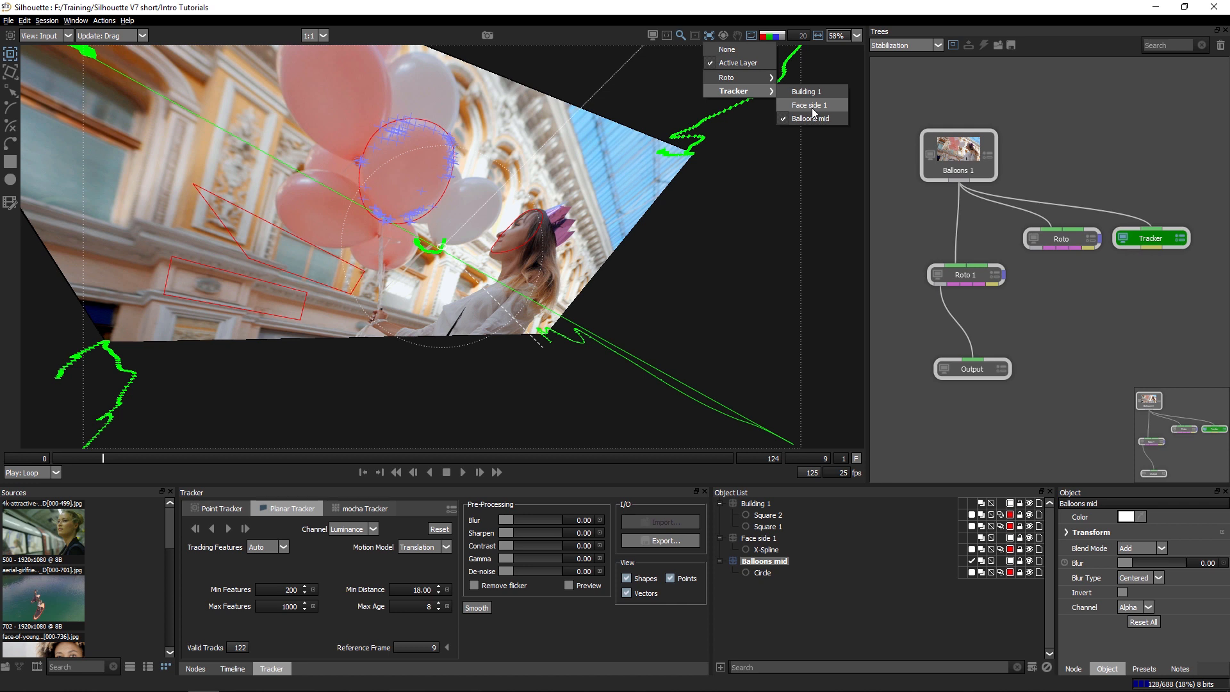
Copy the Building 1 and Balloons mid layers from the Tracker node.
left_click(970, 277)
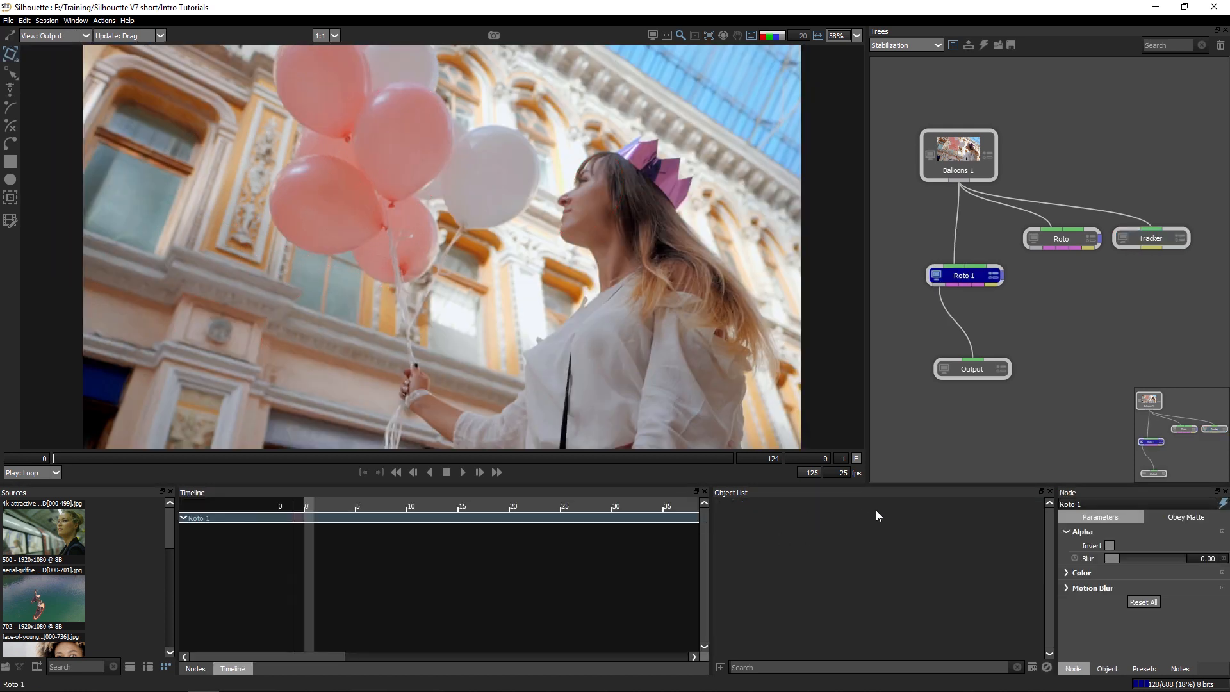
left_click(1152, 244)
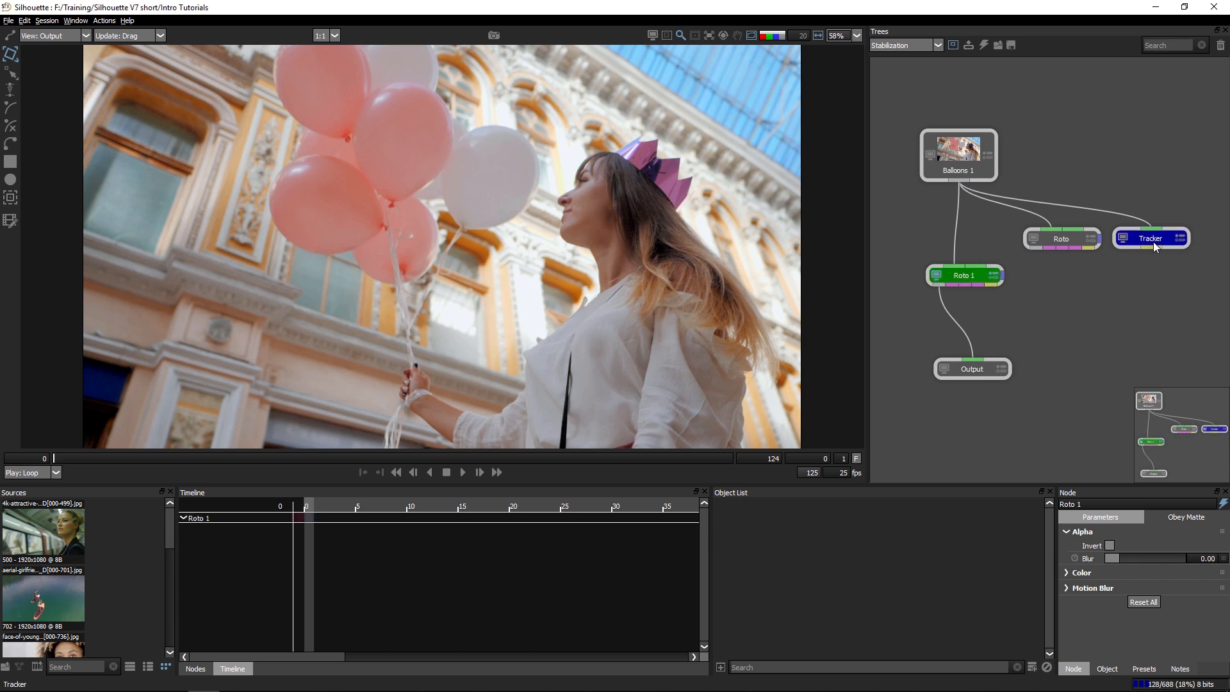
left_click(1157, 240)
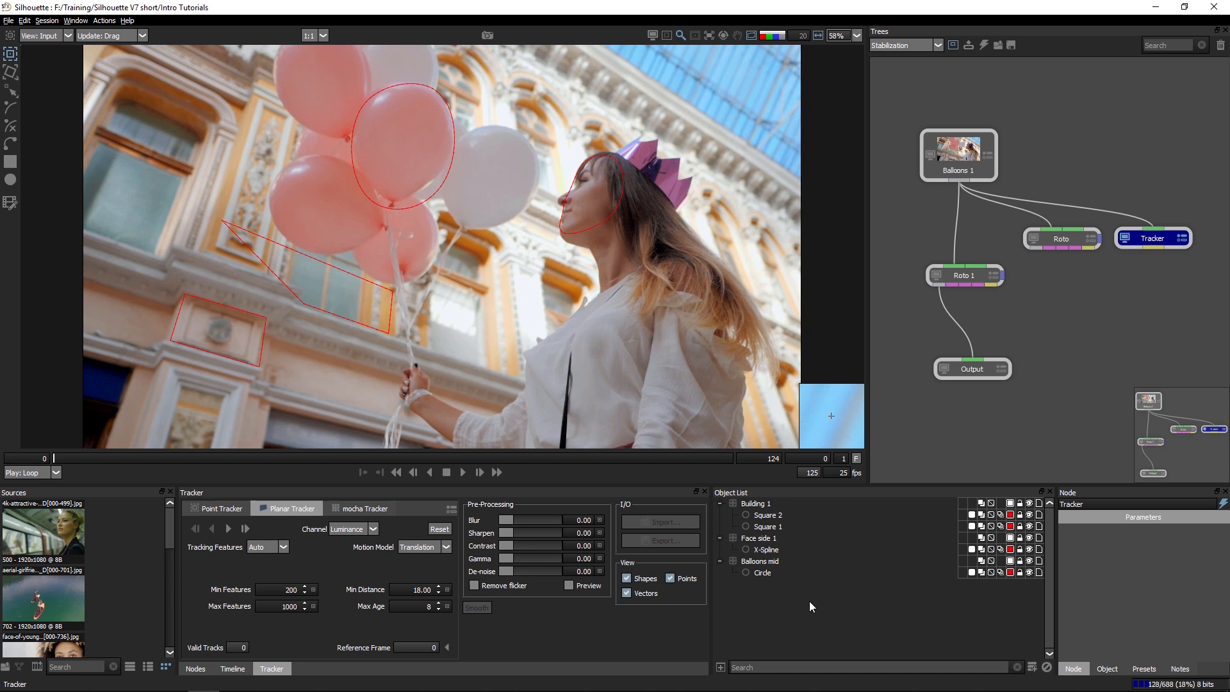
left_click(760, 504)
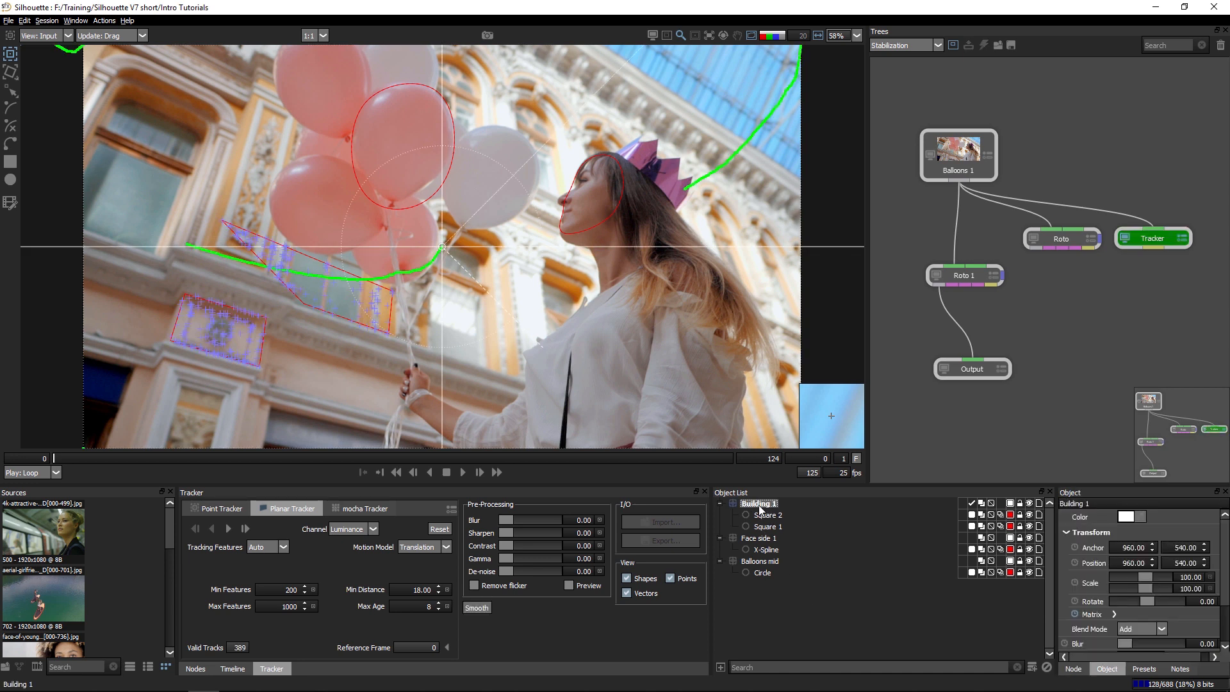
left_click(761, 562, "ctrl")
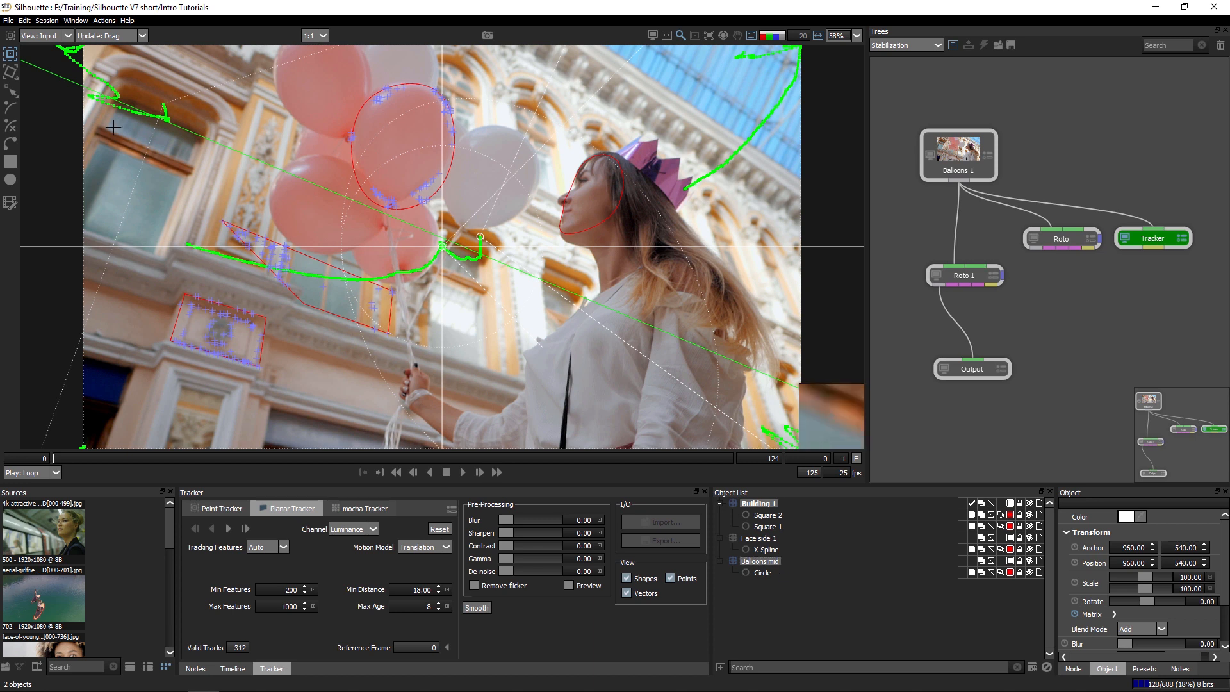
left_click(24, 21)
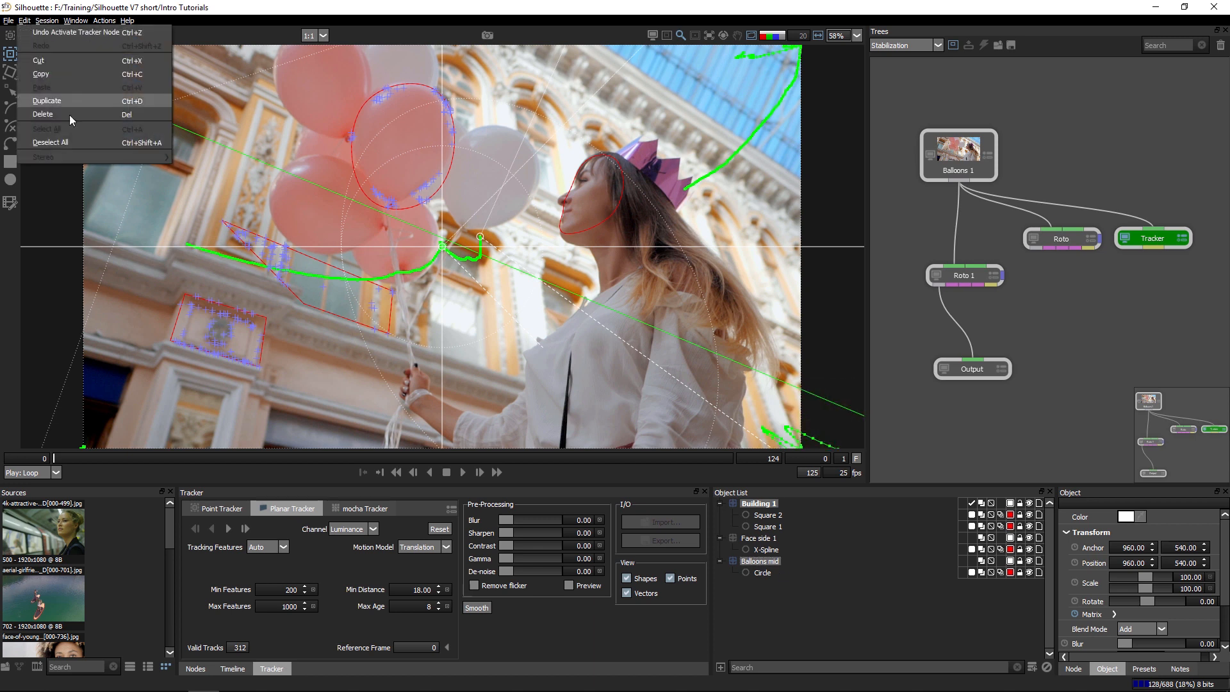
left_click(109, 75)
Paste the copied tracked layers into the Roto 1 node.
left_click(971, 276)
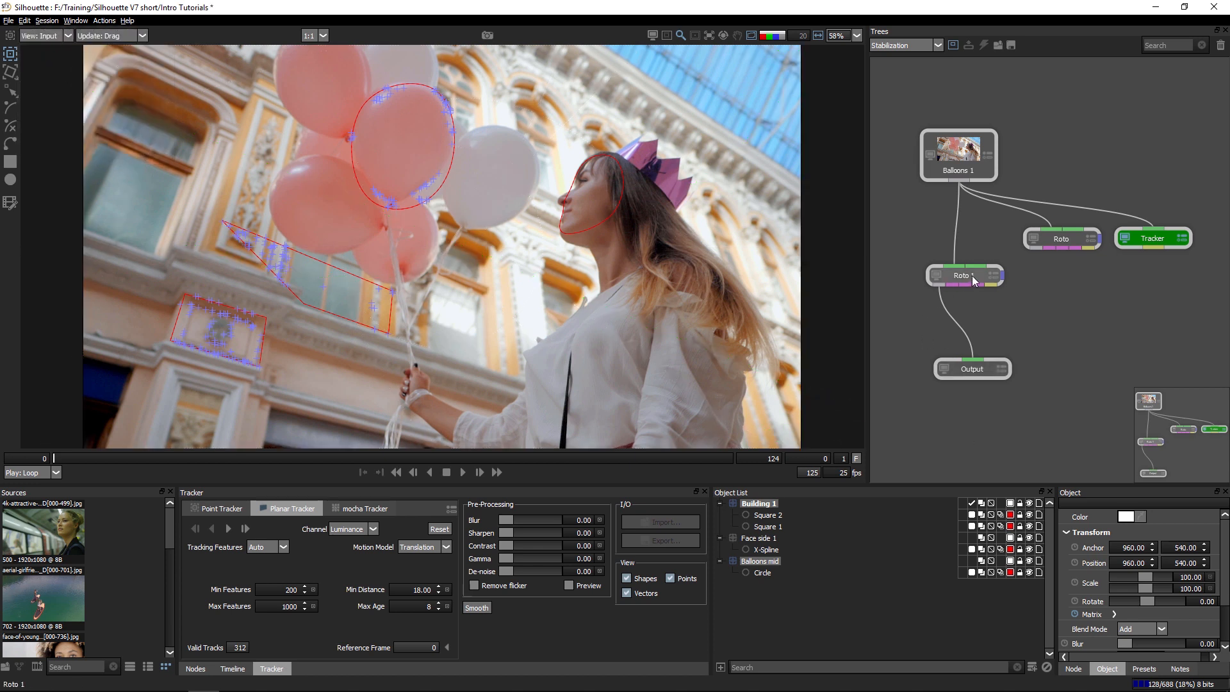
left_click(26, 21)
left_click(61, 93)
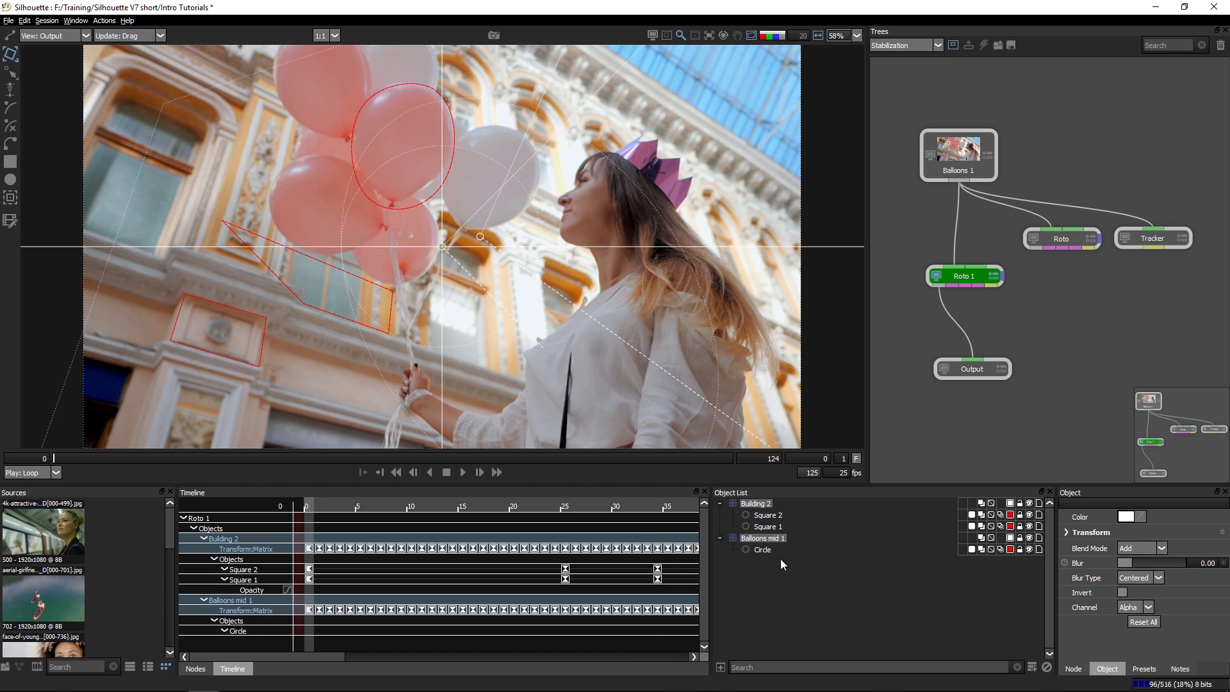
Delete the Square 2, Square 1 and Circle shapes from the pasted layers in Roto 1.
left_click(769, 516)
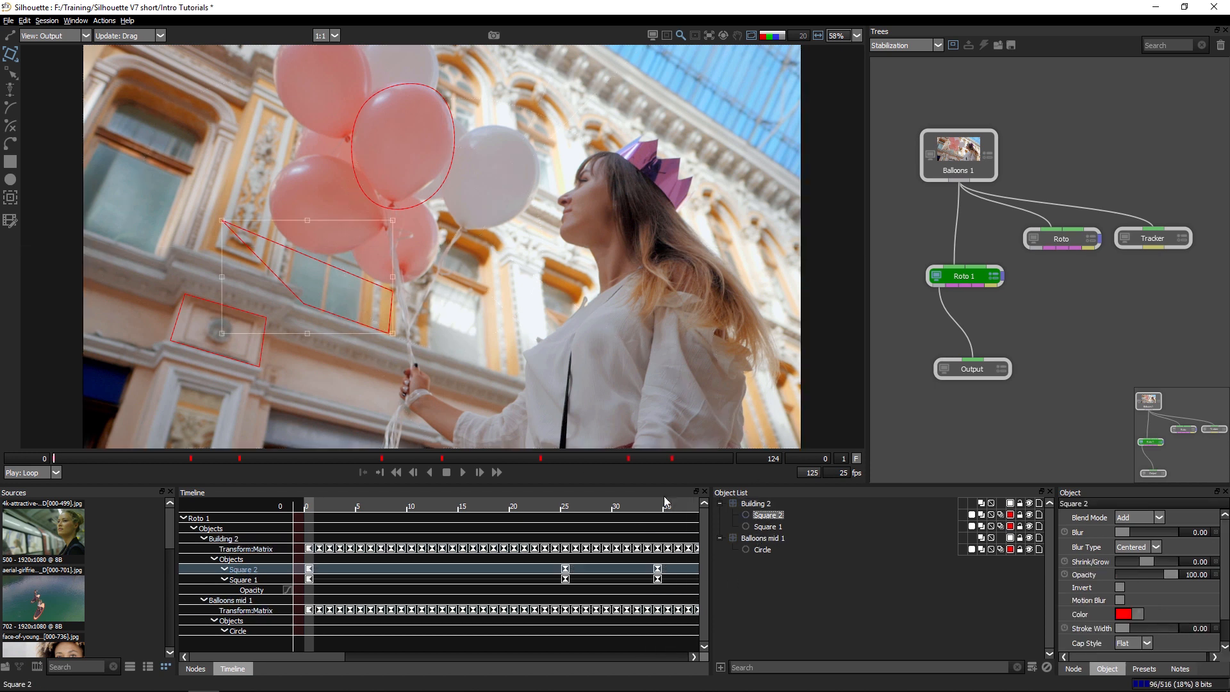
left_click(764, 527, "ctrl")
left_click(760, 550, "ctrl")
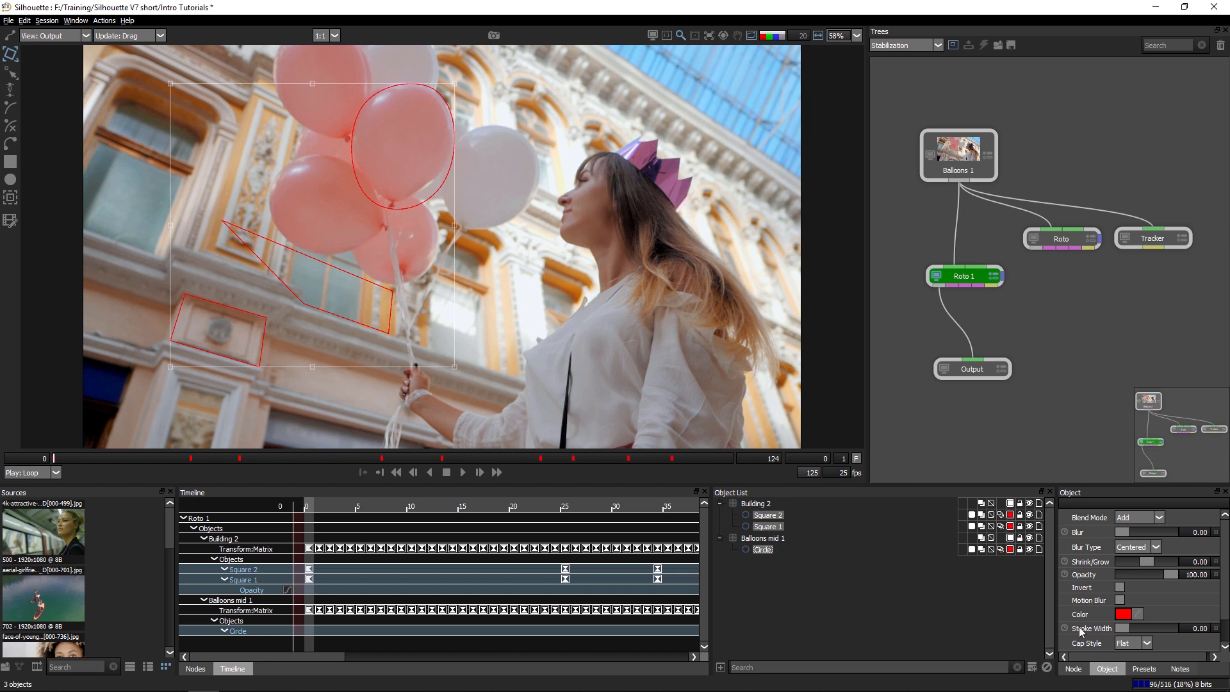
key("Delete")
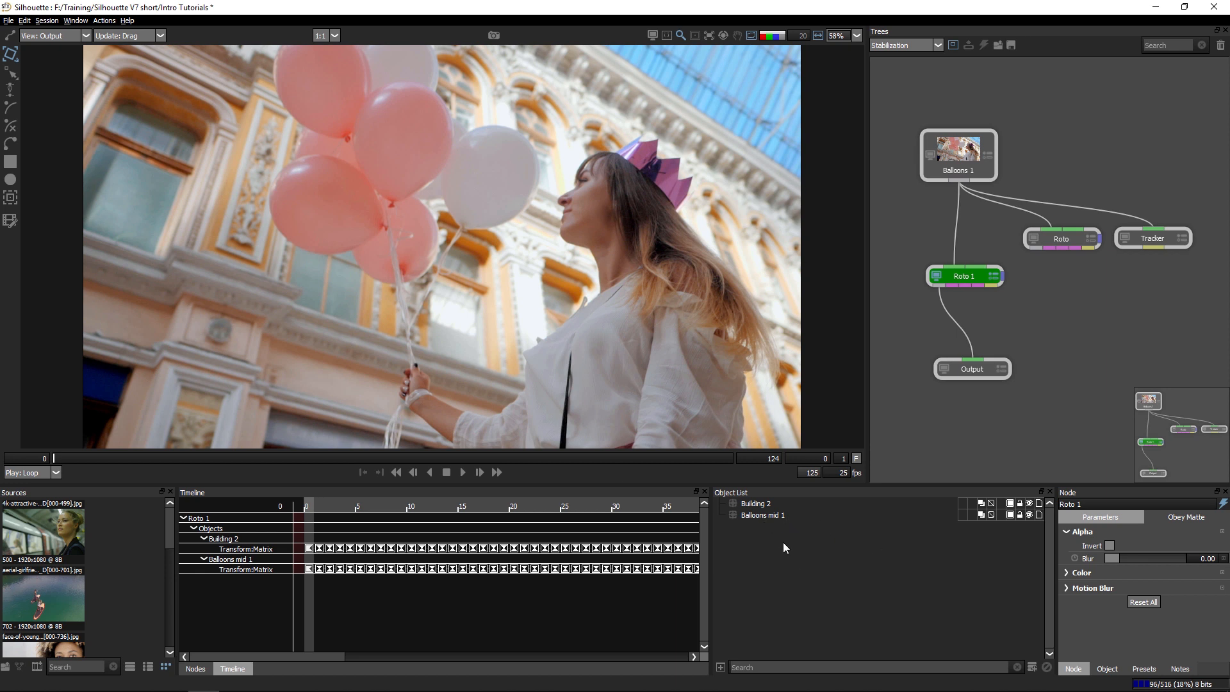
Activate the Building 2 layer and stabilize the view to Roto 1's Building 2.
left_click(766, 506)
left_click(716, 38)
mouse_move(731, 93)
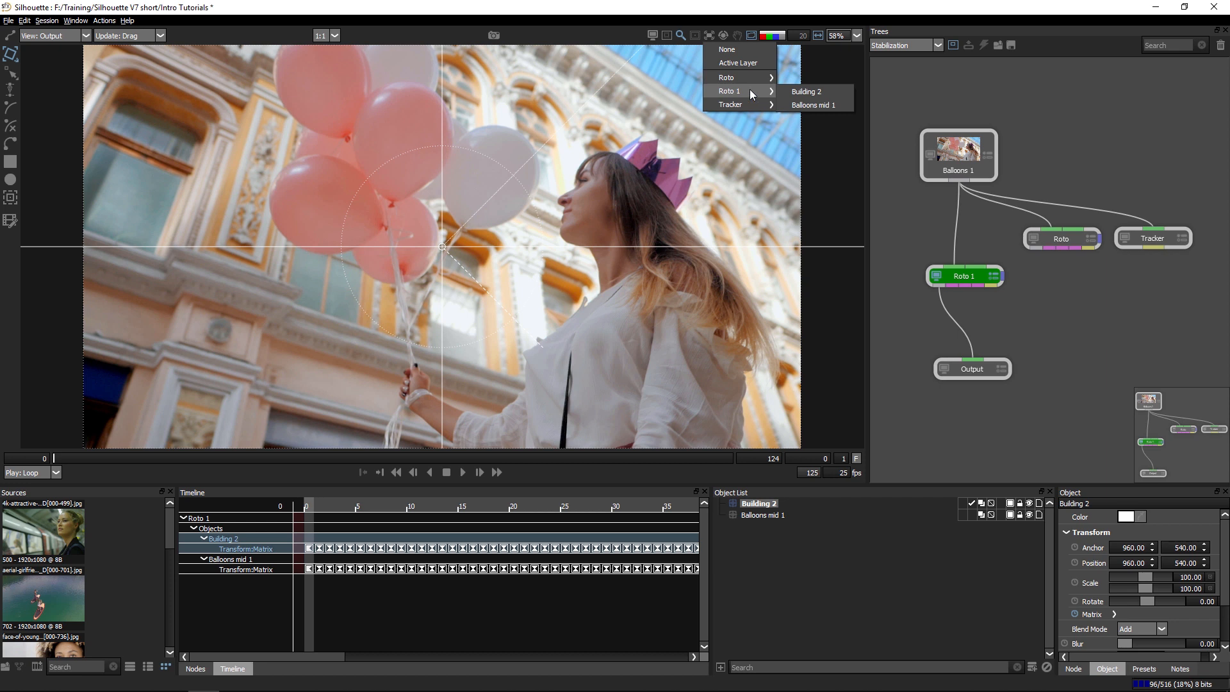
left_click(828, 94)
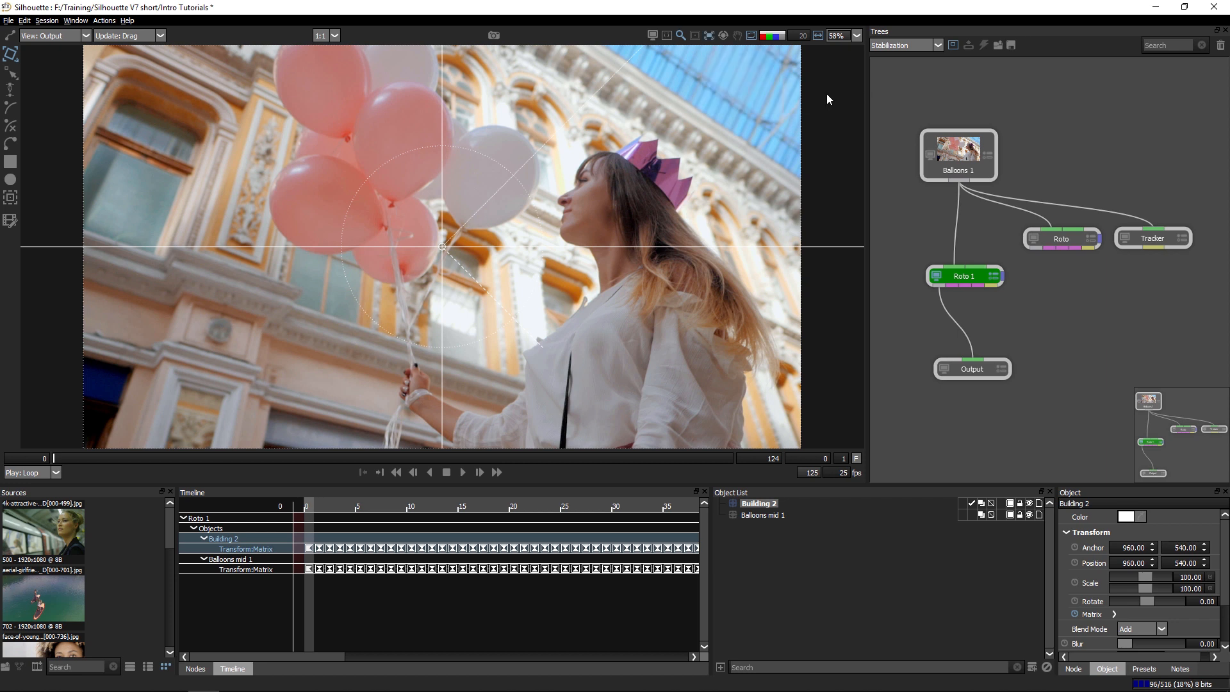
Draw a four-cornered shape in the Building 2 layer and fit its corners to the panel around the facade's round ornament.
key("shift+r")
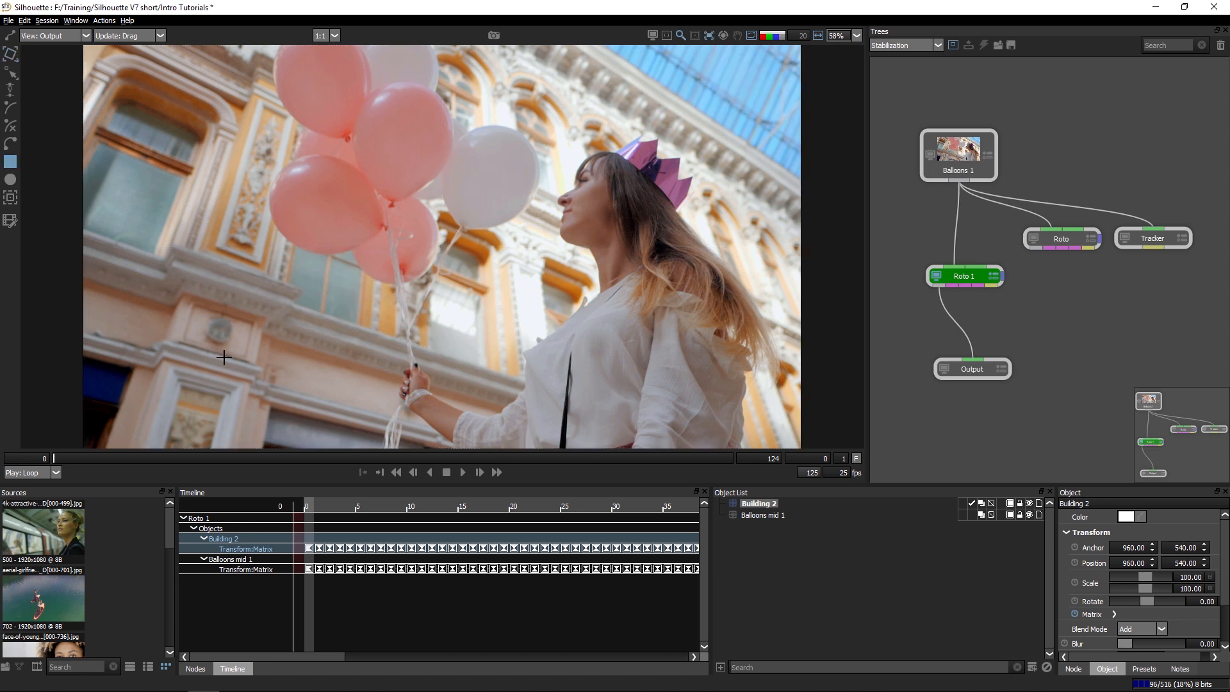
left_click_drag(261, 354, 262, 356)
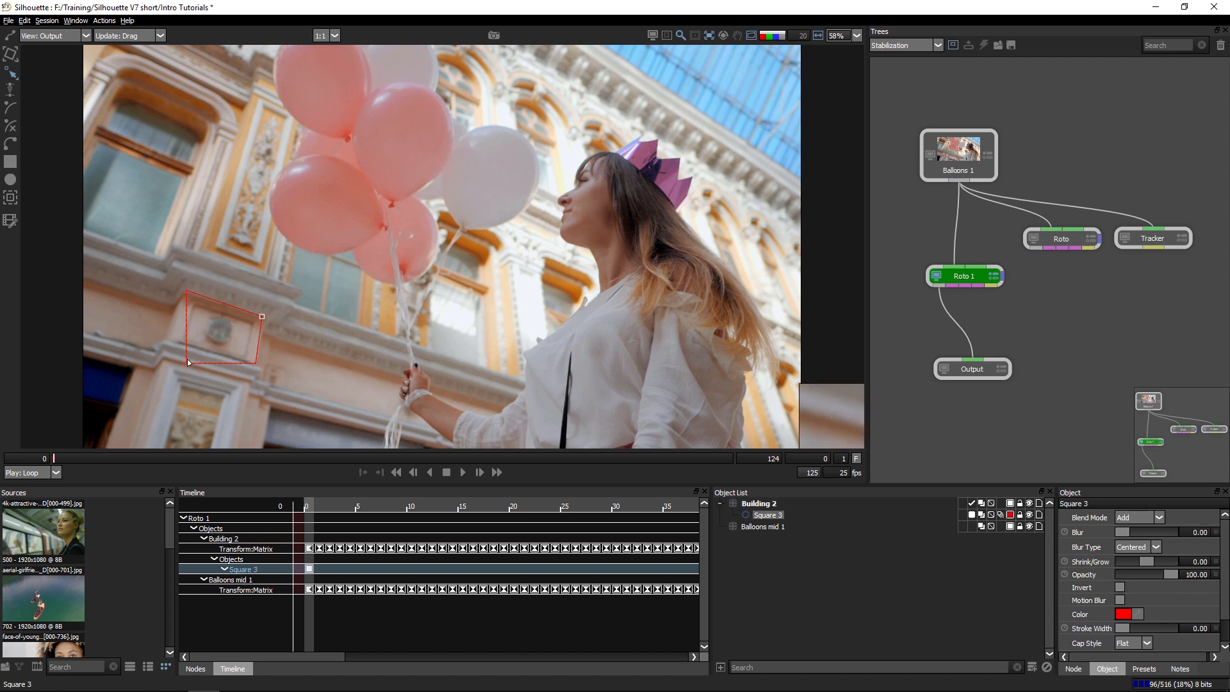
left_click_drag(186, 363, 172, 342)
left_click_drag(186, 290, 186, 292)
left_click_drag(262, 316, 268, 318)
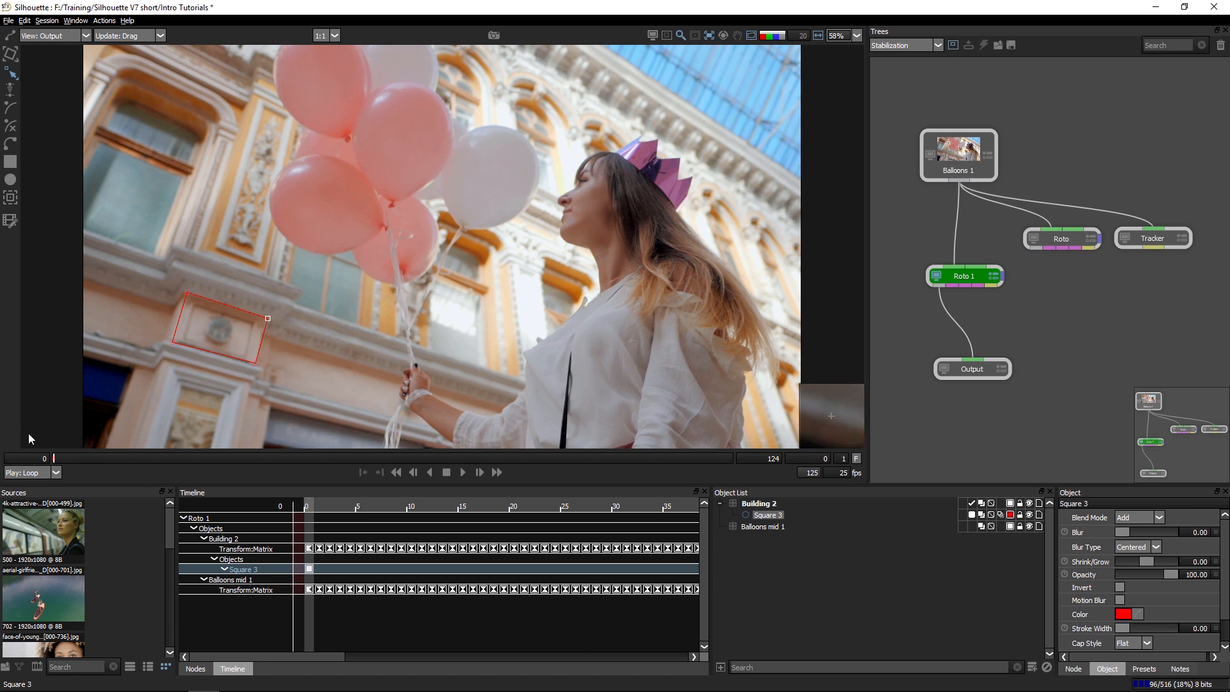
Check the shape's fit on the ornament panel through the stabilized clip, fine-tuning it at frame 43, and return to frame 0.
left_click_drag(62, 460, 289, 457)
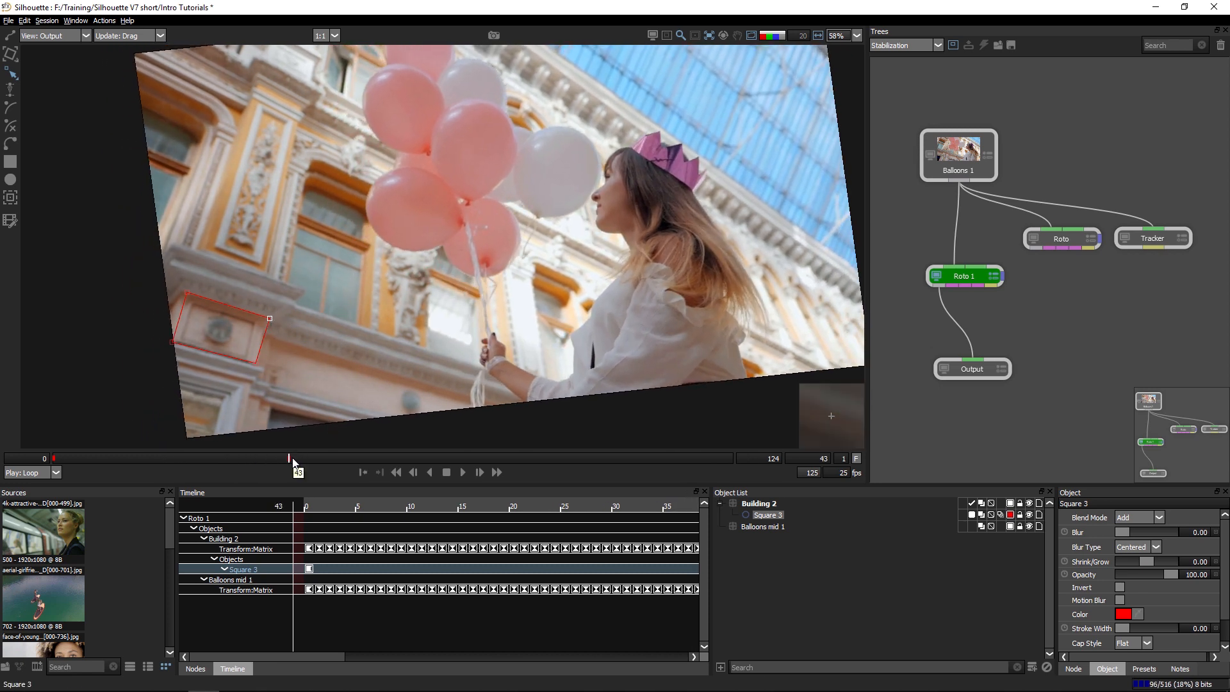
left_click_drag(306, 456, 383, 459)
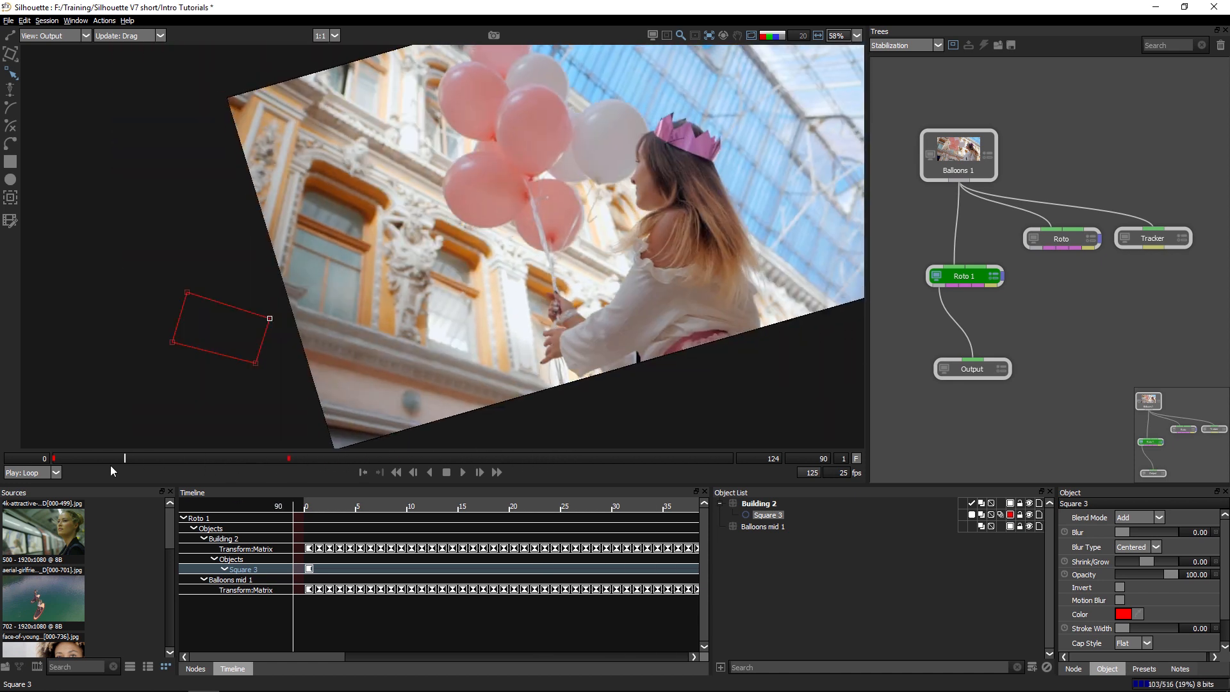
key("space")
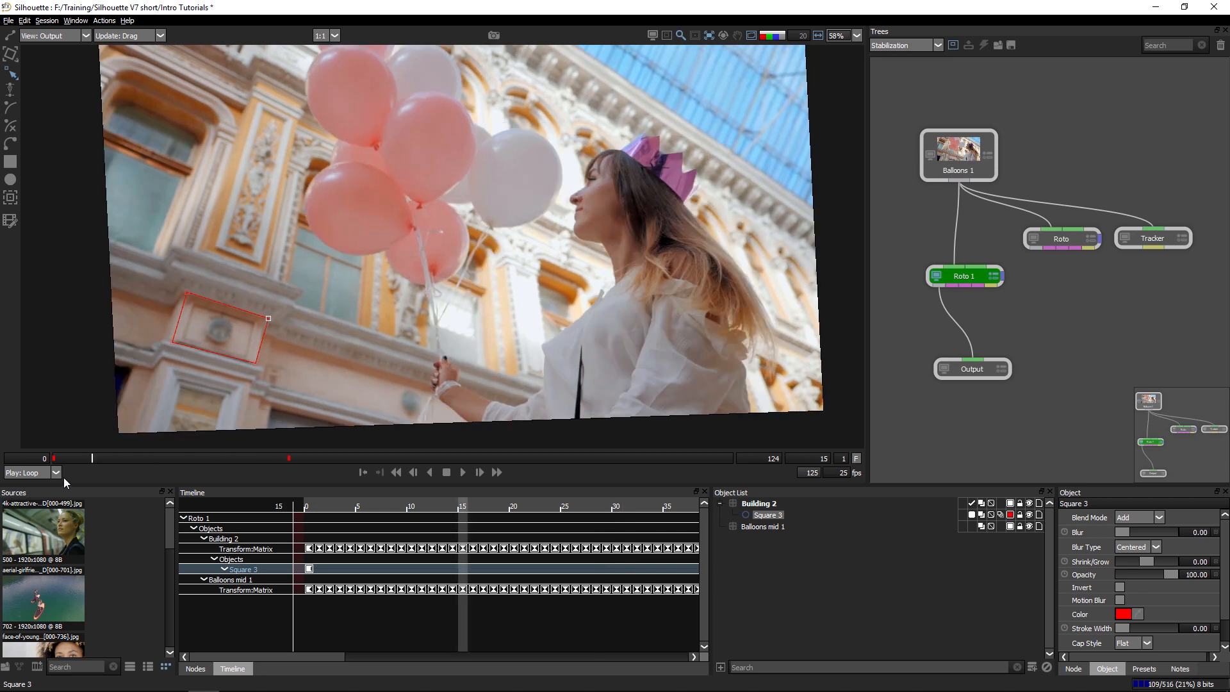
left_click_drag(72, 479, 19, 476)
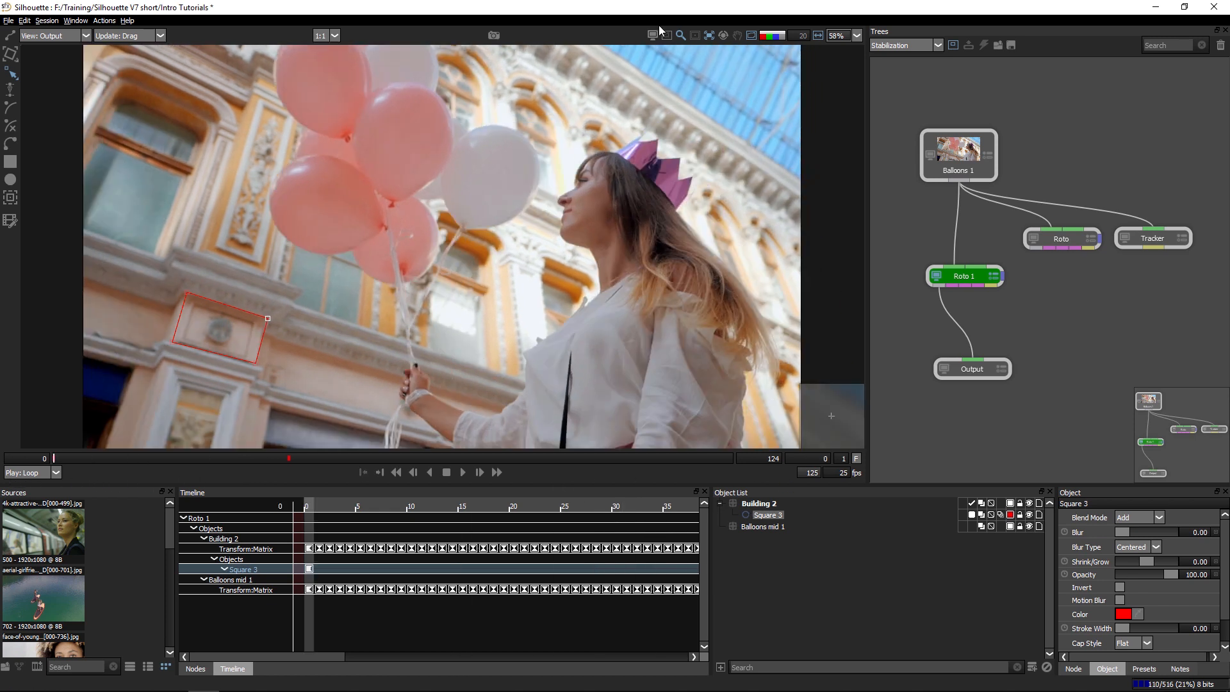
Add a layer named Crown above Building 2 in Roto 1 and check which layer stabilizes the view.
left_click(709, 35)
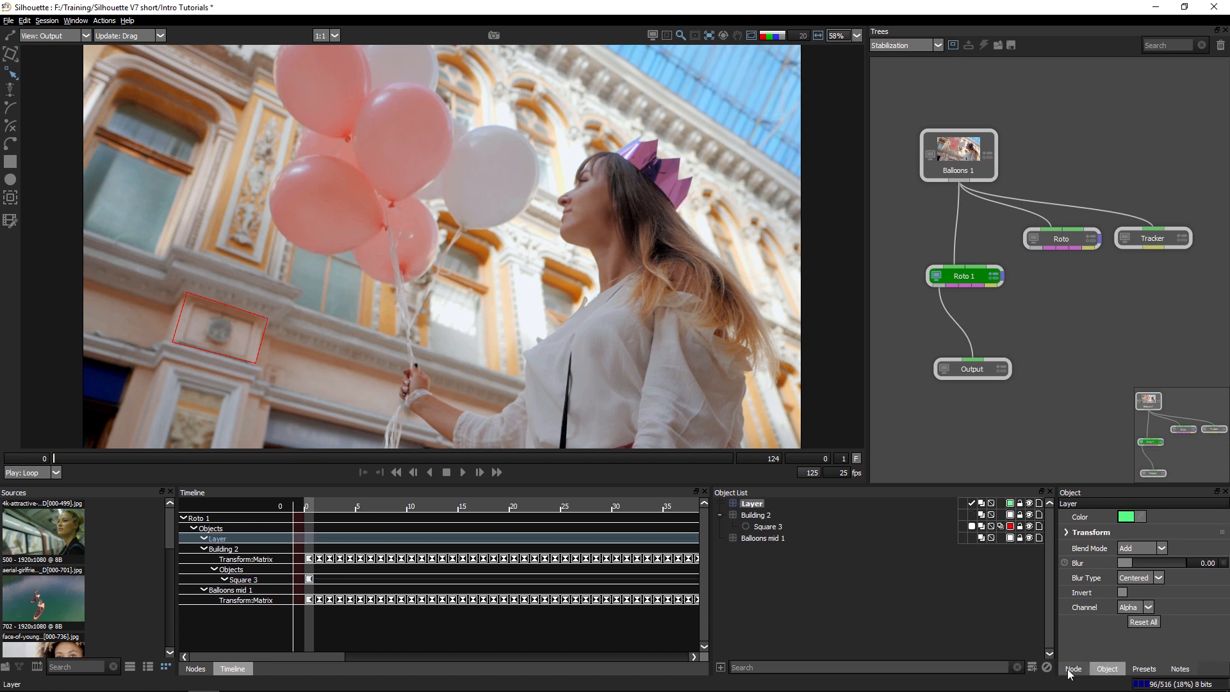
double_click(762, 504)
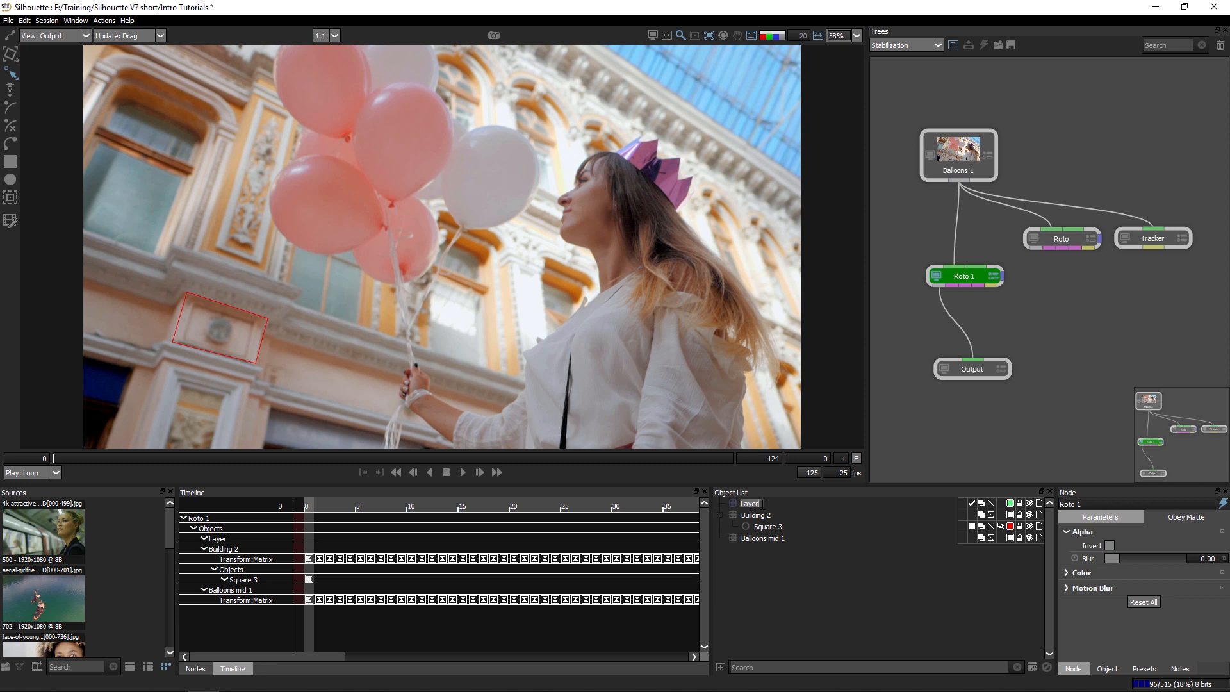
key("Return")
left_click(710, 35)
mouse_move(771, 92)
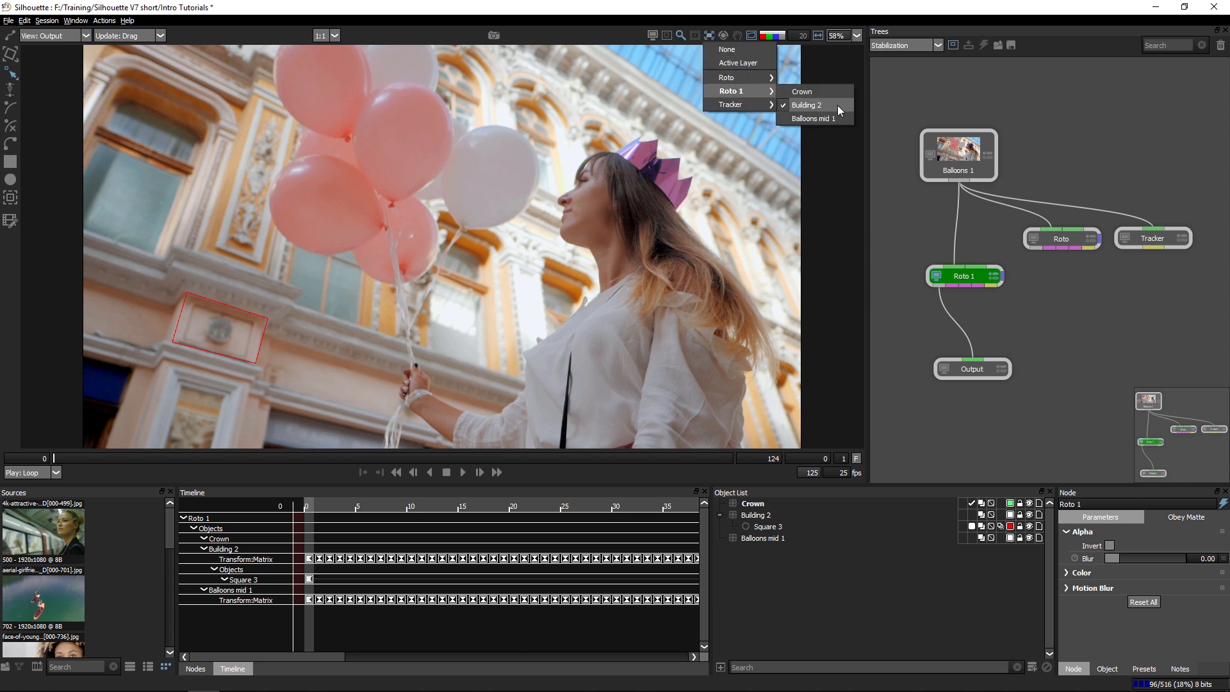
Draw a closed X-Spline around the woman's purple crown in the Crown layer at frame 0, following the crown's pointed tips.
left_click(12, 131)
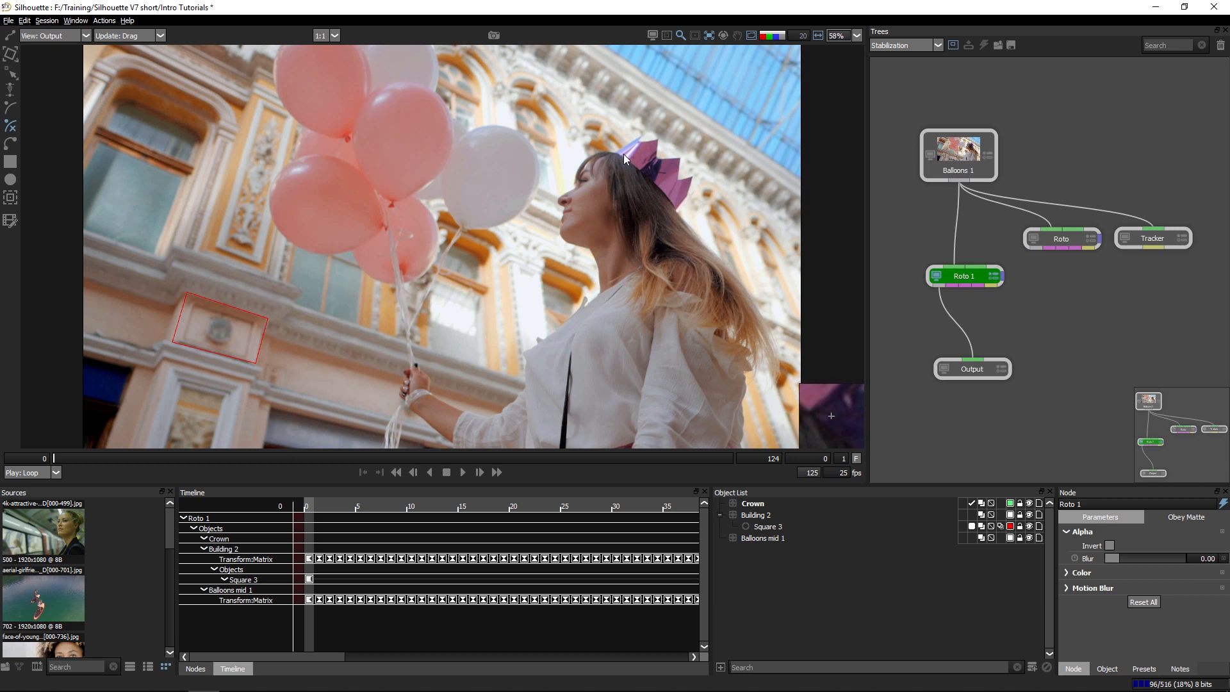
left_click(612, 154)
left_click(637, 143)
left_click(647, 132)
left_click(660, 139)
left_click(662, 156)
left_click(681, 156)
left_click(680, 176)
left_click(693, 173)
left_click(689, 193)
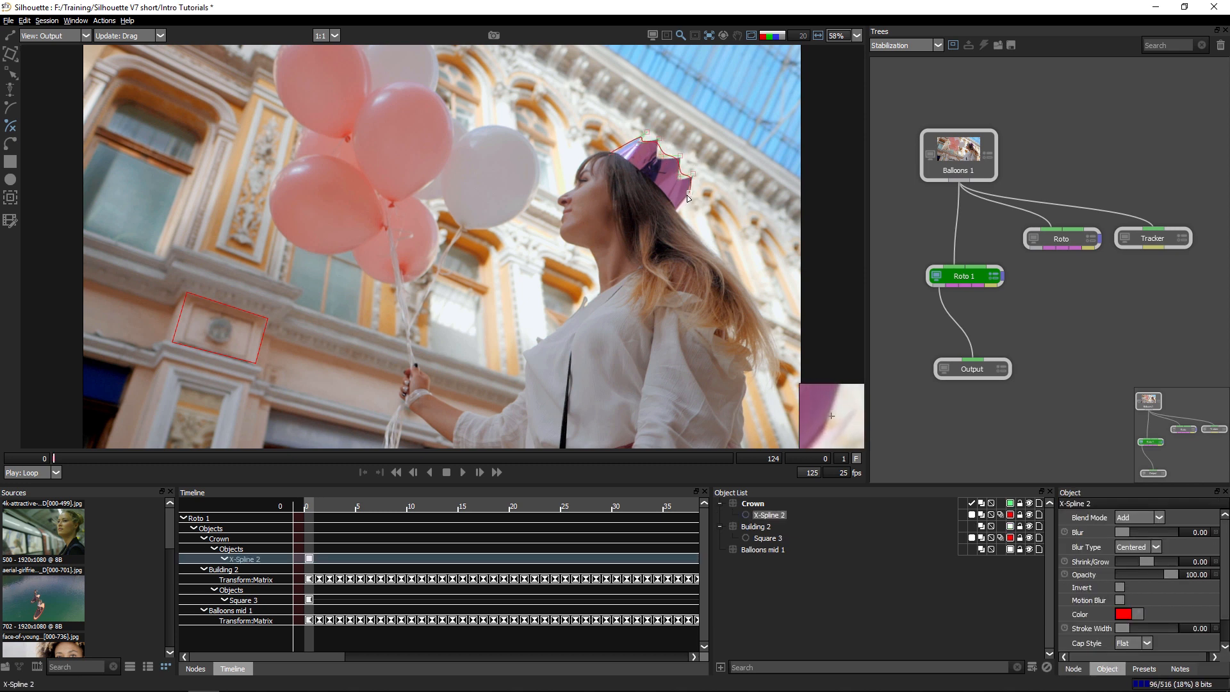
left_click(612, 154)
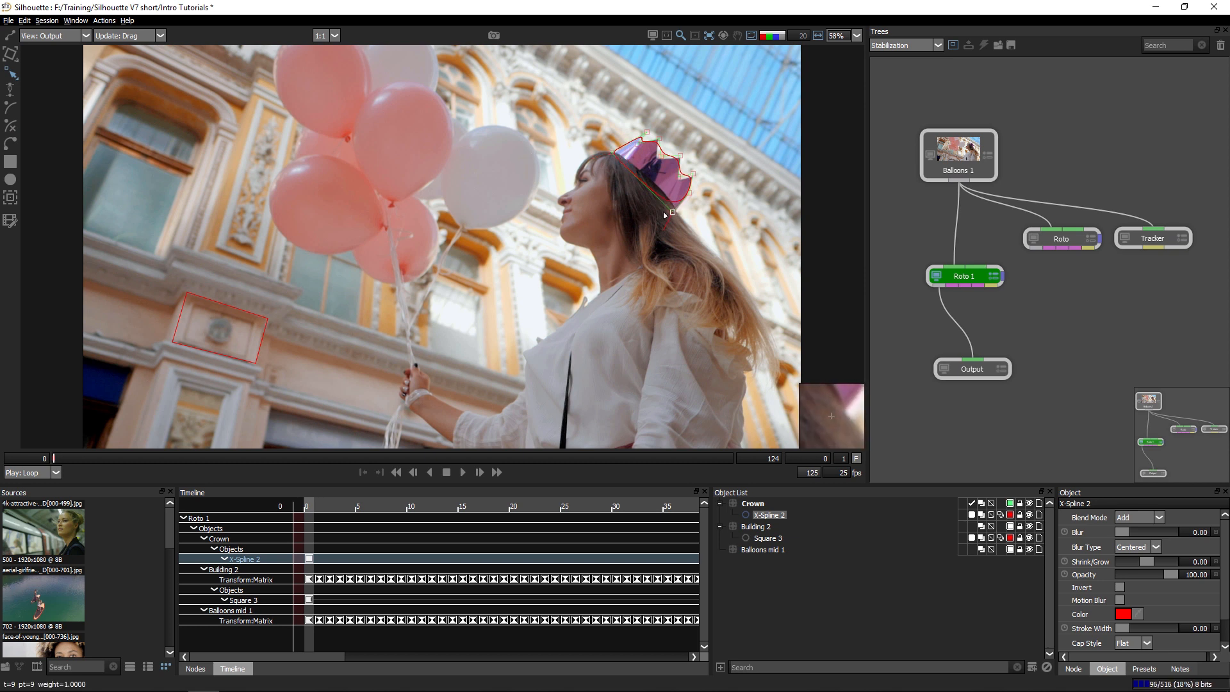
Fit the crown shape to the crown at frame 124 and at several frames in between, and return to frame 0.
left_click_drag(151, 459, 775, 437)
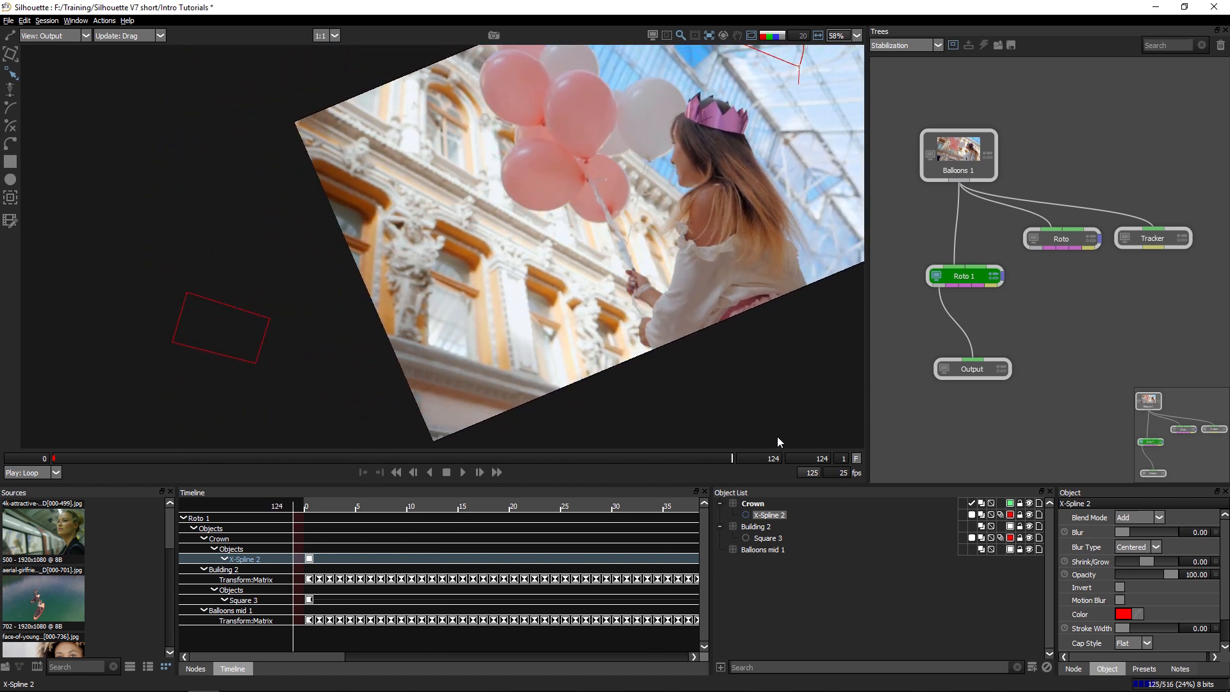
left_click(619, 118)
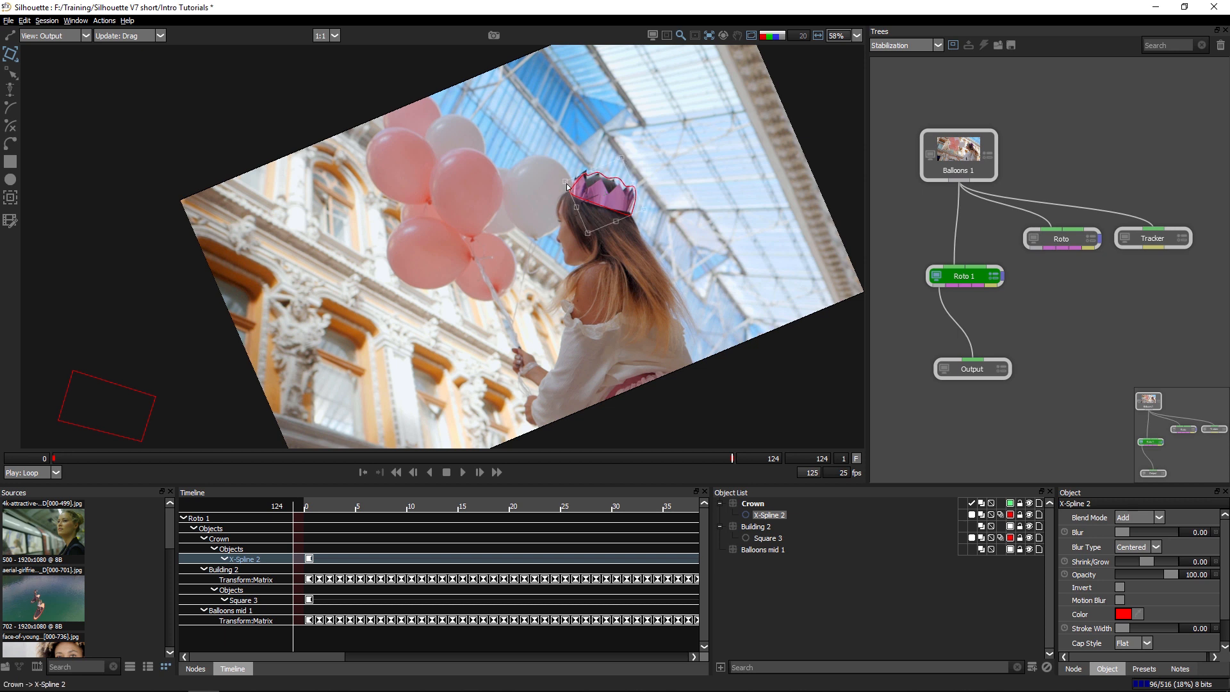
left_click_drag(577, 459, 349, 482)
key("space")
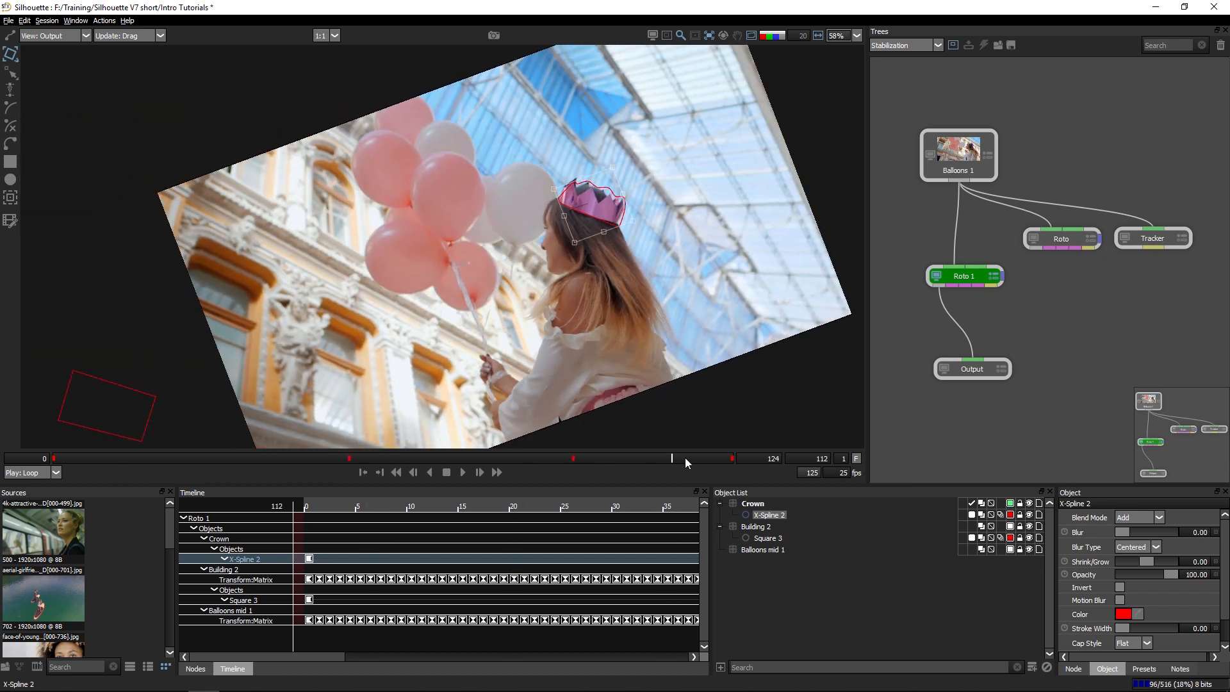
left_click_drag(122, 476, 54, 479)
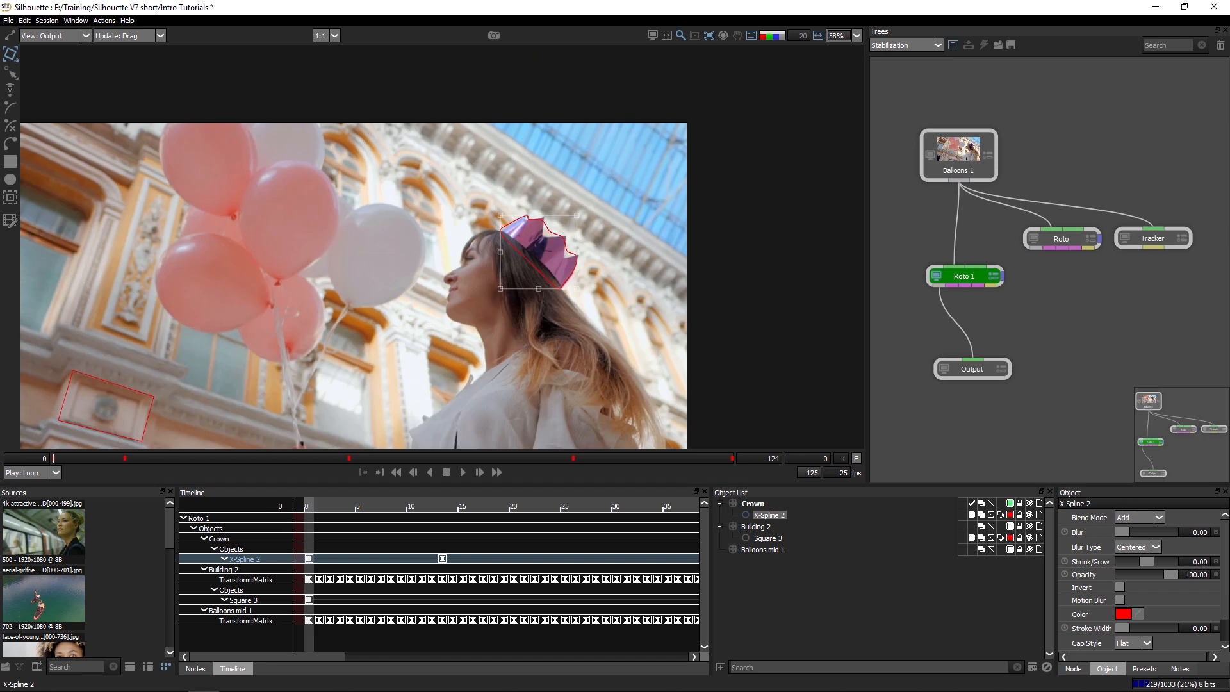
Set the viewer stabilization to None, check the crown and building shapes through the clip, and return to frame 0.
left_click(708, 35)
left_click(715, 52)
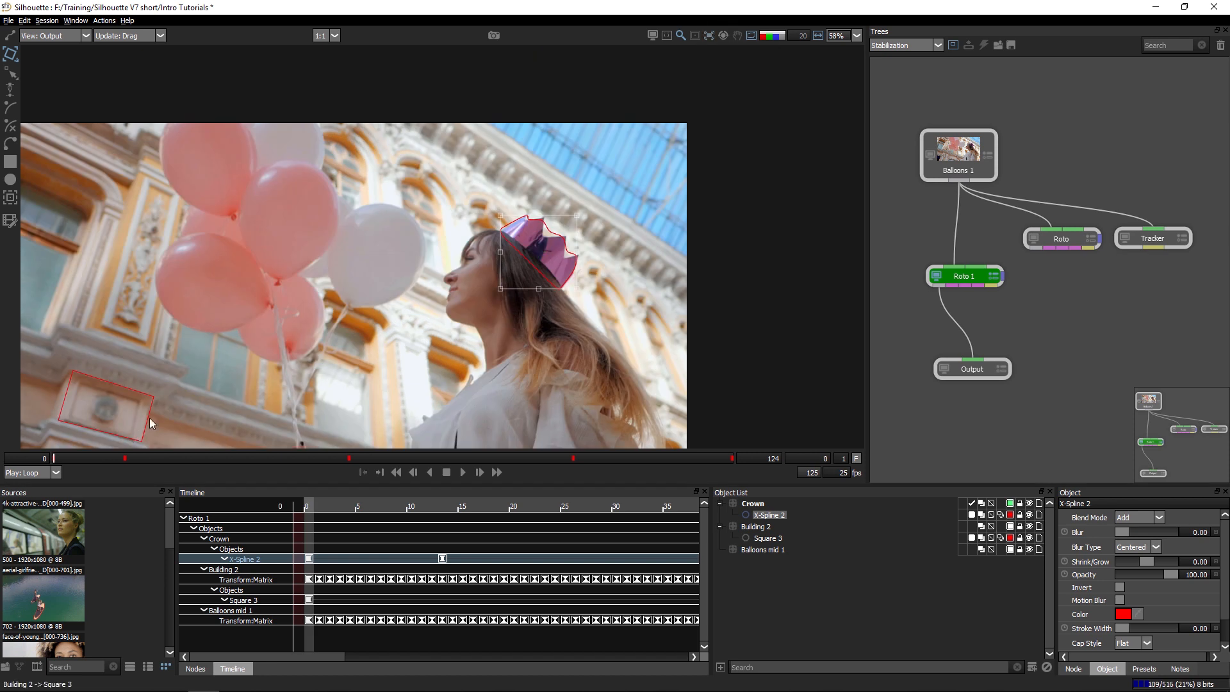
left_click_drag(62, 463, 462, 474)
left_click_drag(163, 480, 53, 474)
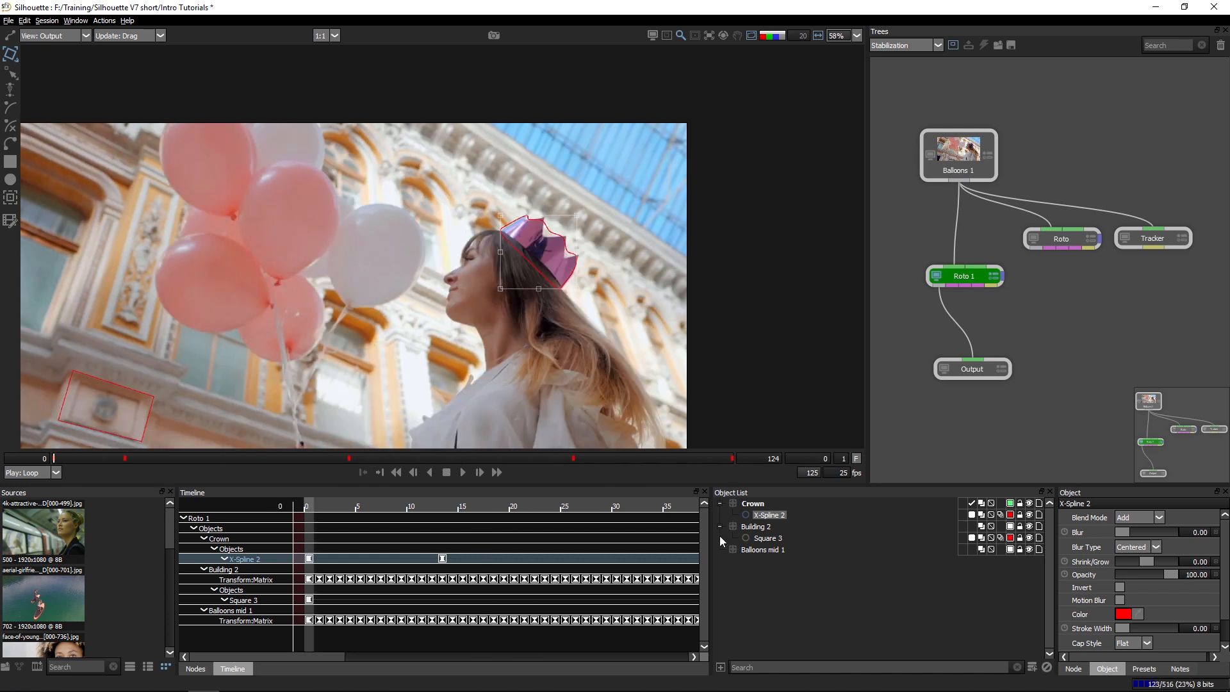
Hide the Crown layer and, with Building 2 active, stabilize the view to Roto 1's Building 2.
left_click(754, 507)
left_click(1029, 504)
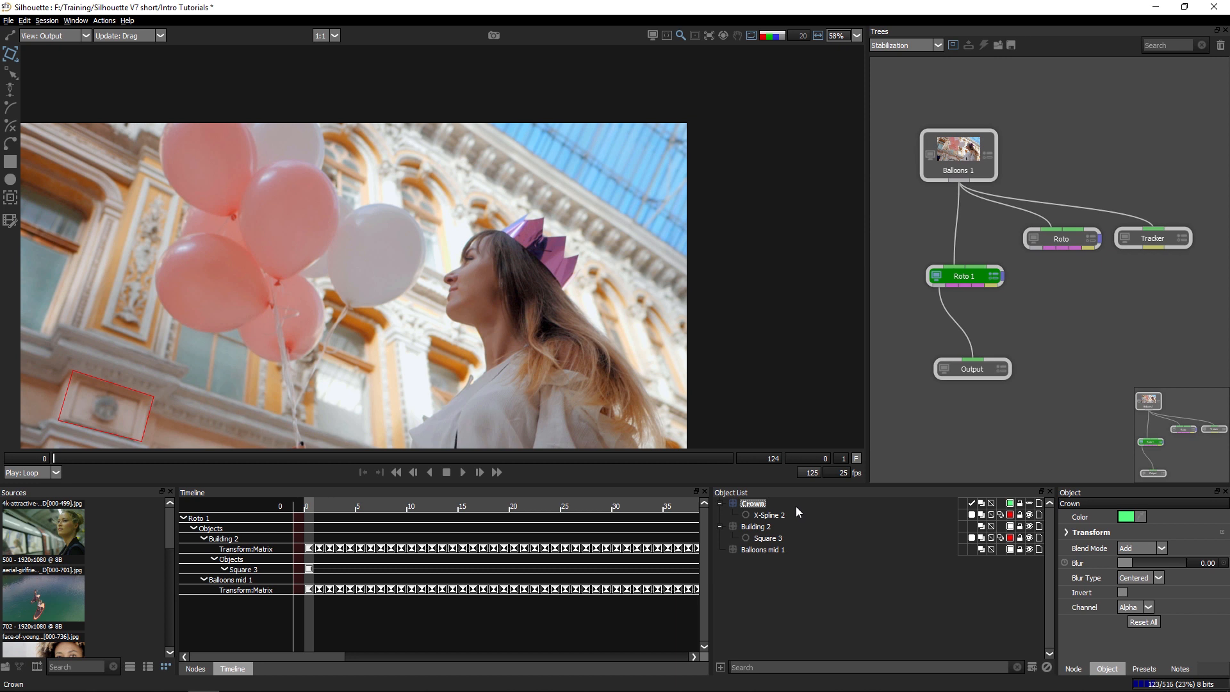
left_click(758, 527)
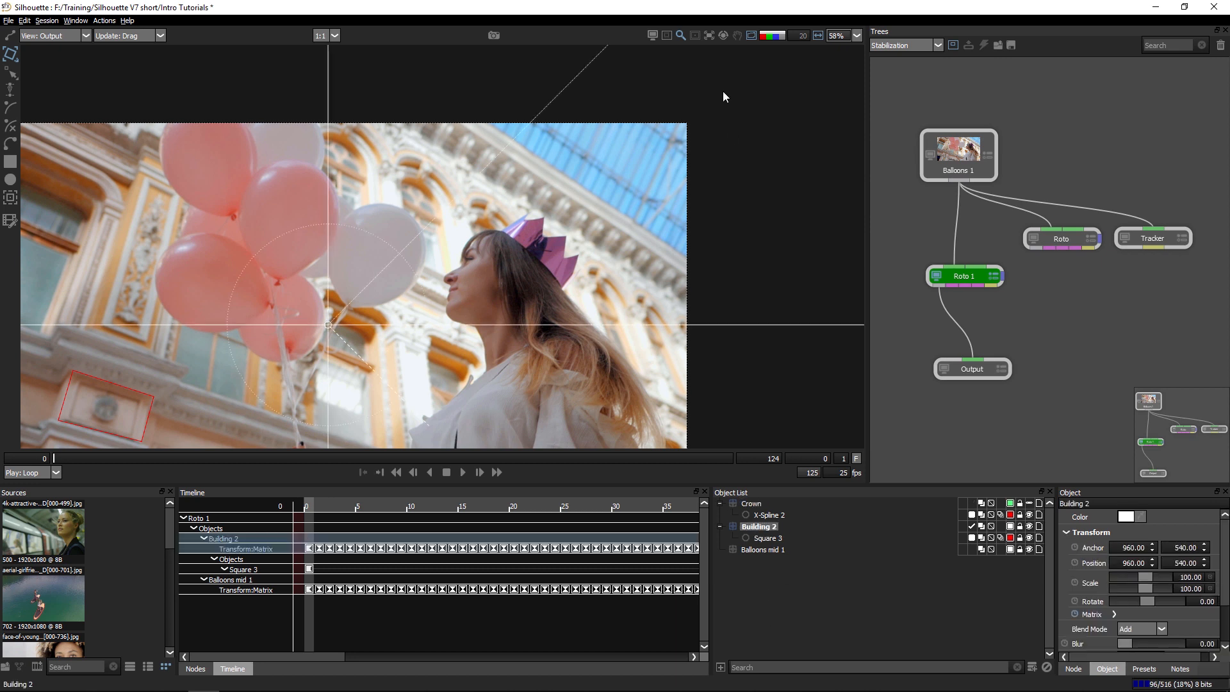
mouse_move(745, 91)
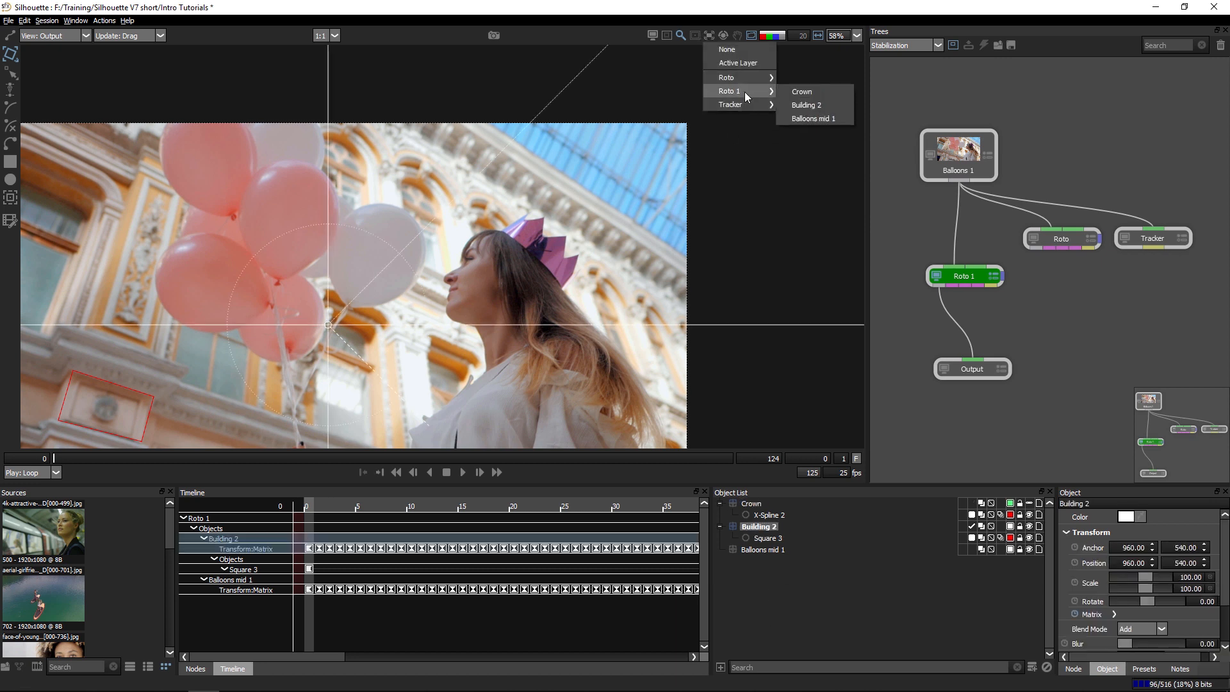
left_click(827, 103)
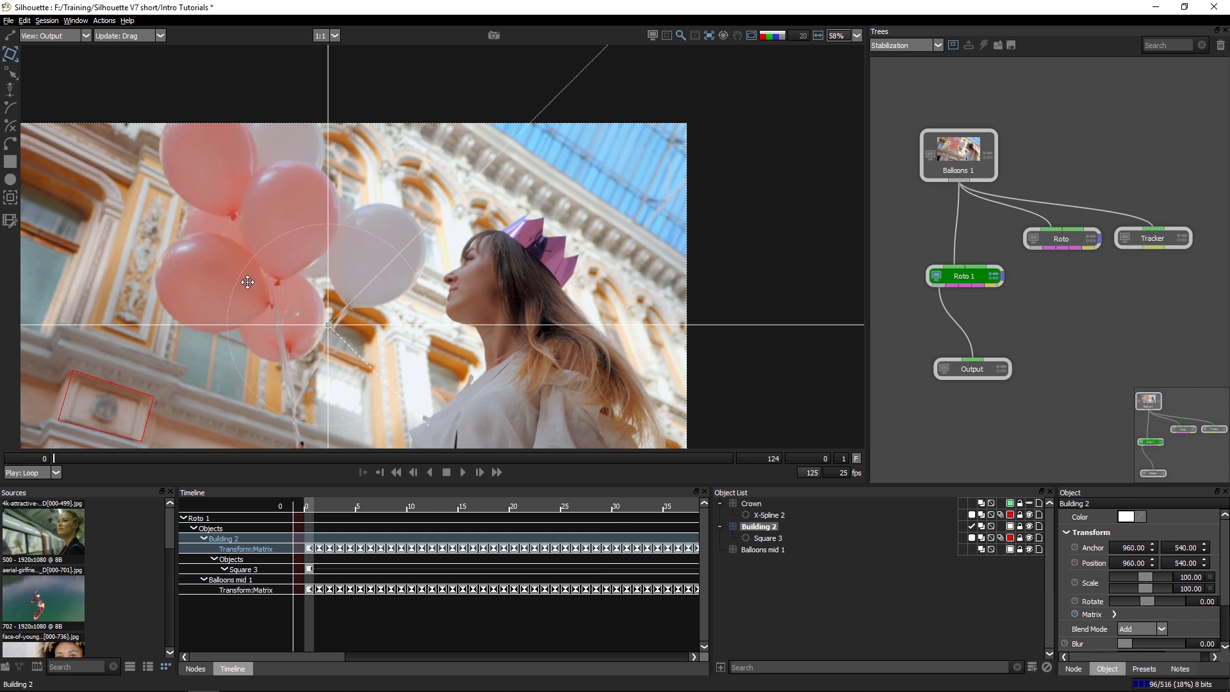
Draw a closed six-point X-Spline around the middle pink balloon in the Balloons mid 1 layer at frame 0.
left_click(767, 550)
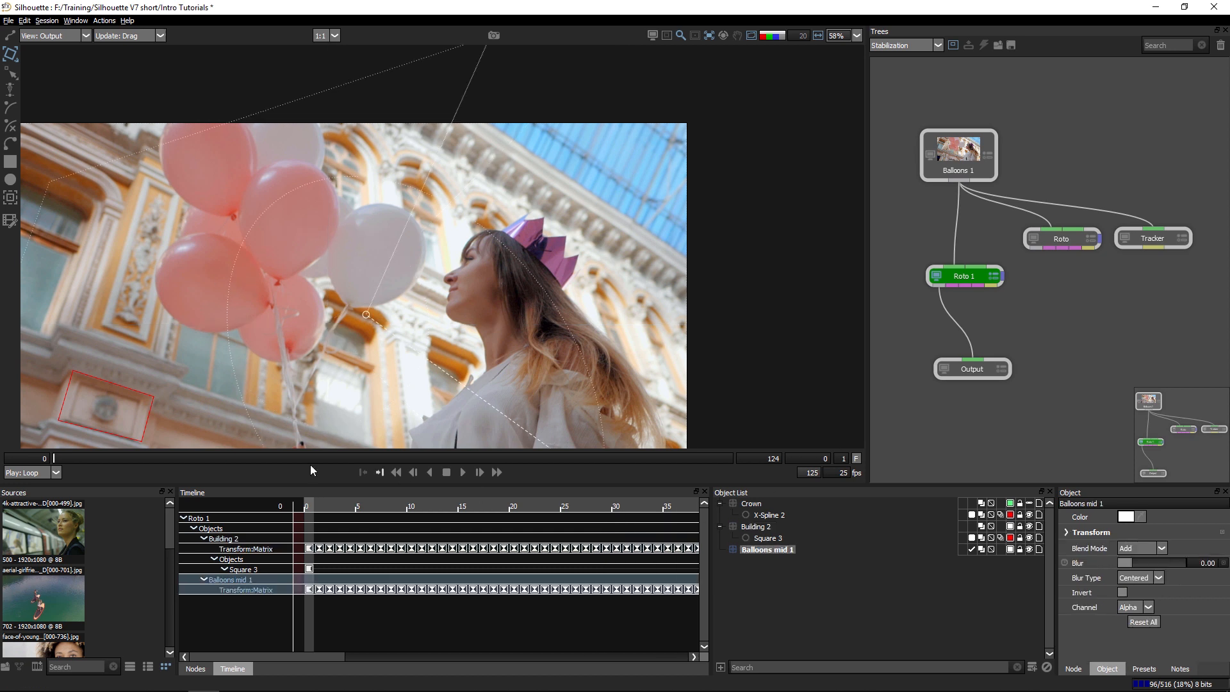
mouse_move(56, 462)
left_mouse_down()
mouse_move(410, 458)
mouse_move(54, 458)
left_mouse_up()
left_click(10, 127)
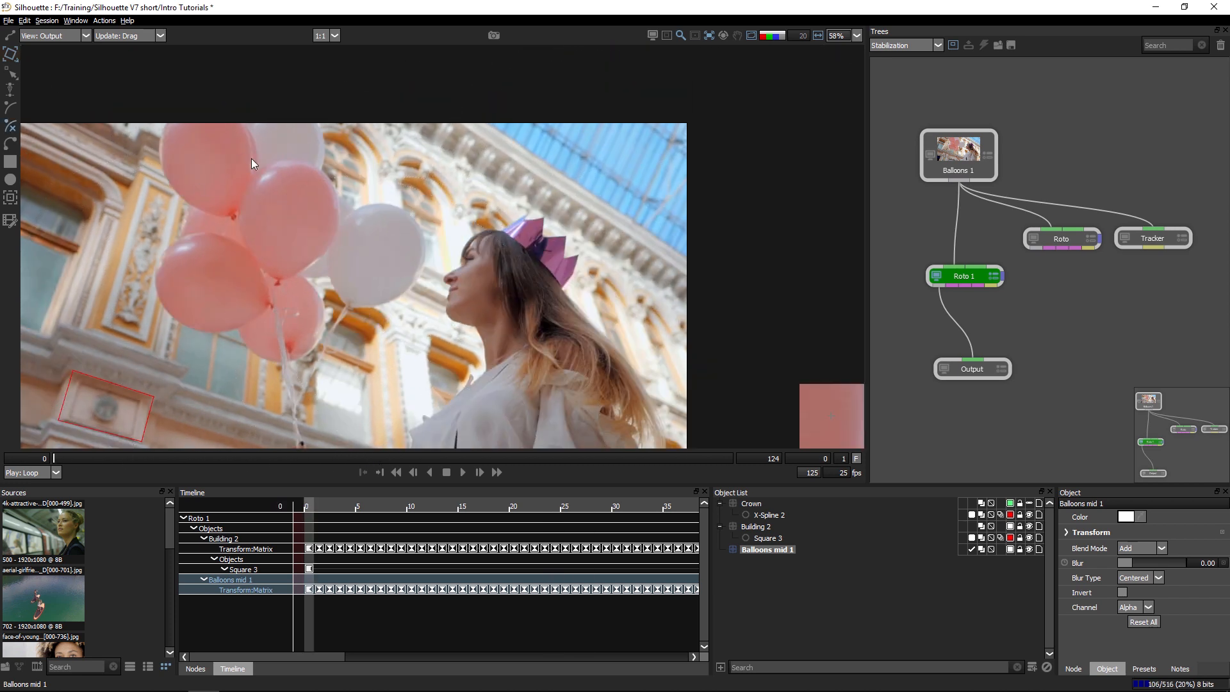
left_click(304, 156)
left_click(251, 170)
left_click(234, 221)
left_click(273, 279)
left_click(322, 256)
left_click(347, 201)
left_click(304, 156)
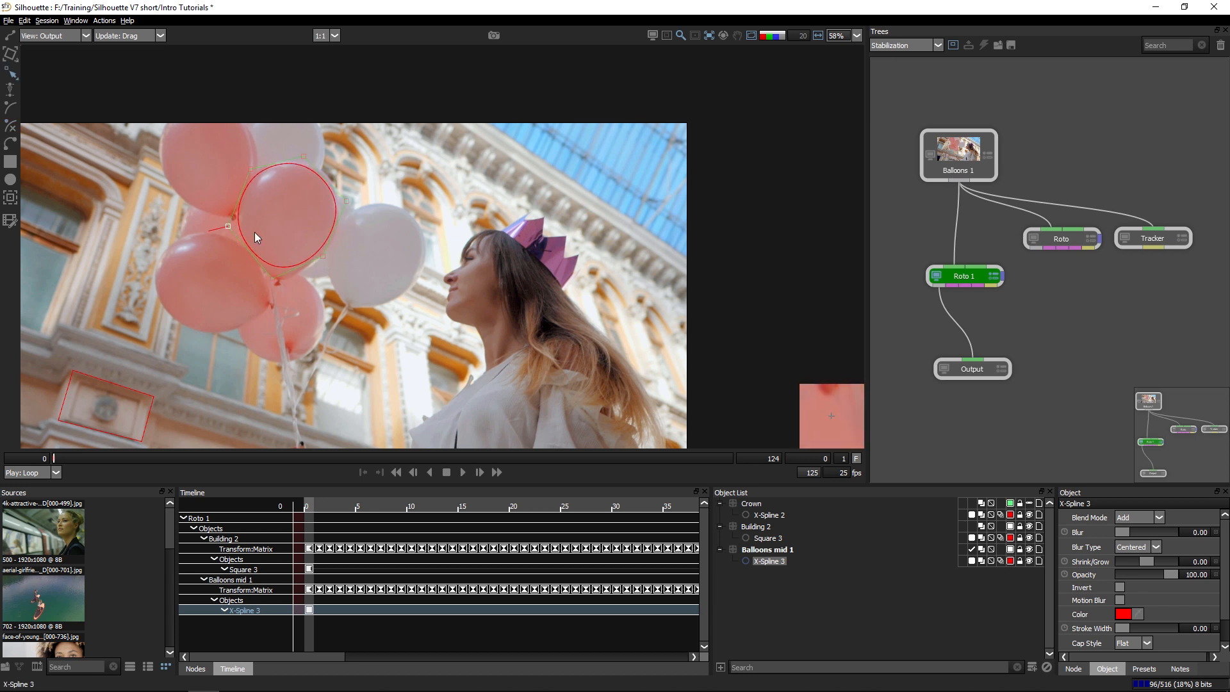
Adjust the balloon shape's bottom, right and top points to fit the outline of the middle pink balloon.
left_click_drag(276, 283, 278, 294)
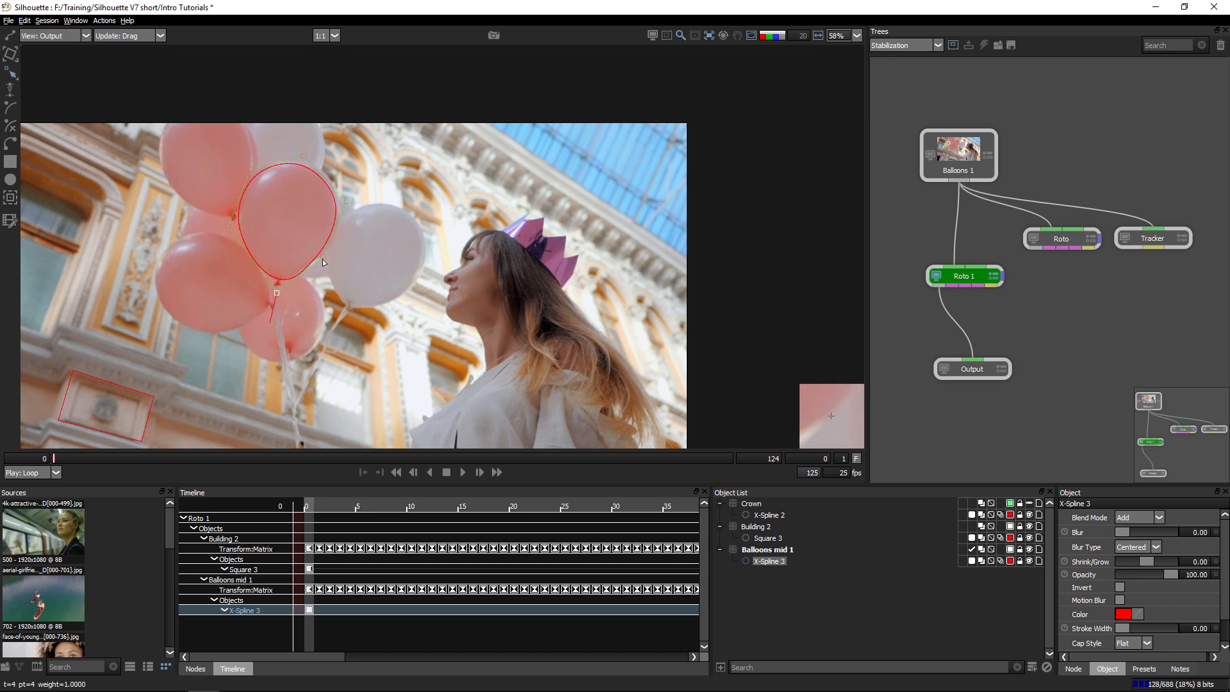
left_click_drag(324, 256, 328, 255)
left_click_drag(346, 199, 349, 194)
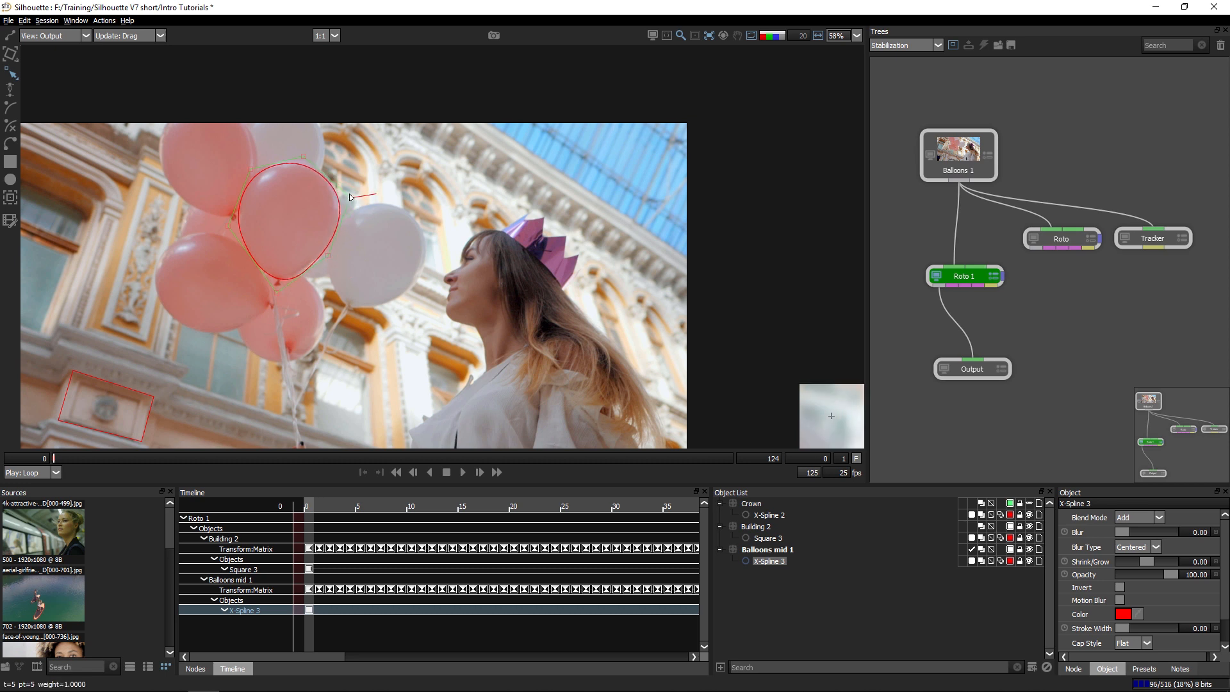
left_click_drag(303, 156, 304, 148)
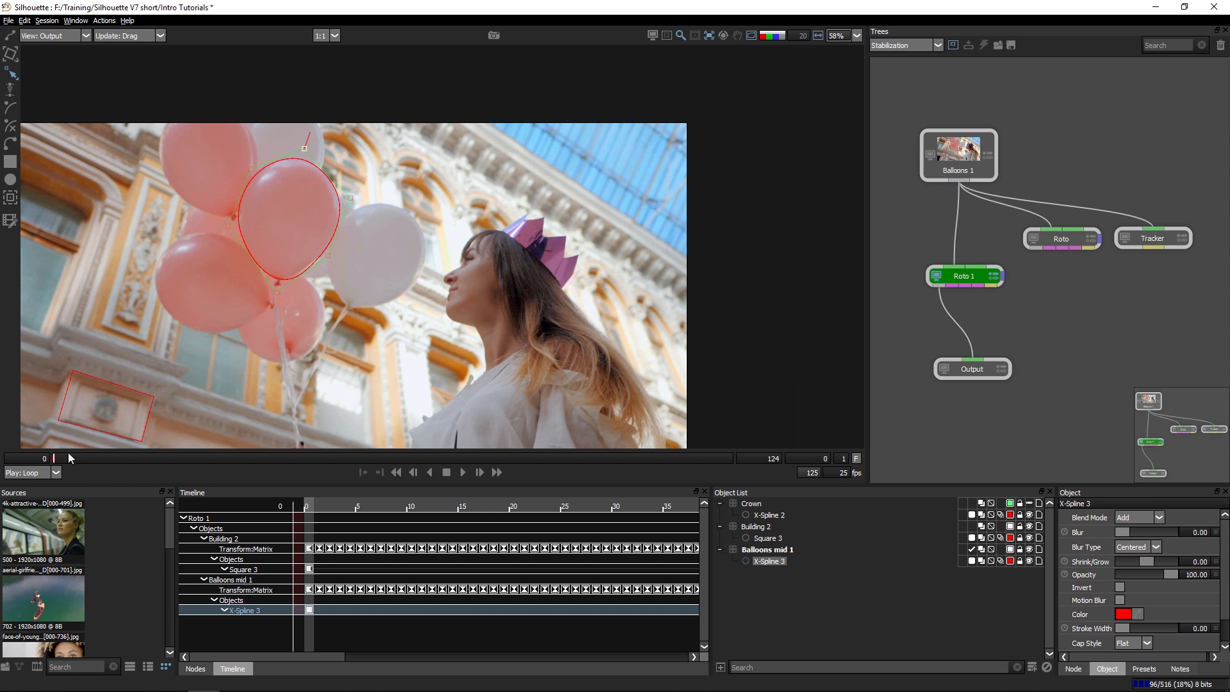
Check the balloon shape's fit through the clip up to frame 109 and inspect the Balloons mid 1 layer's transform.
left_click_drag(56, 460, 632, 446)
left_click_drag(632, 447, 651, 447)
left_click(767, 550)
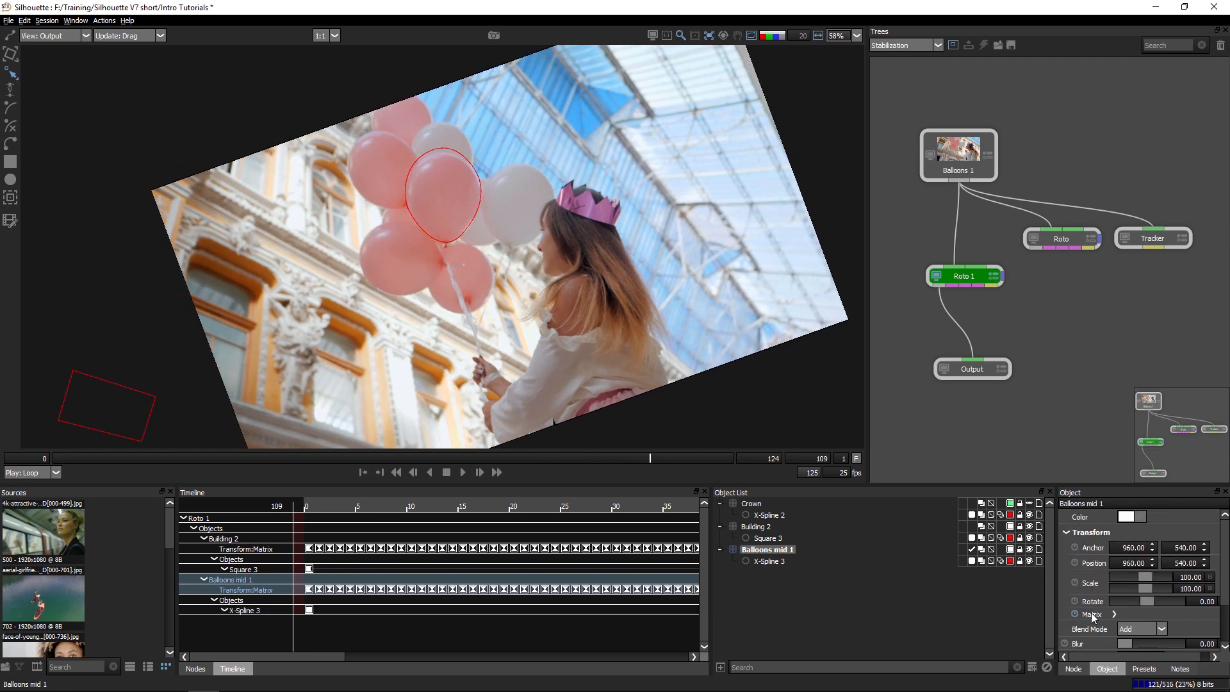
left_click(771, 561)
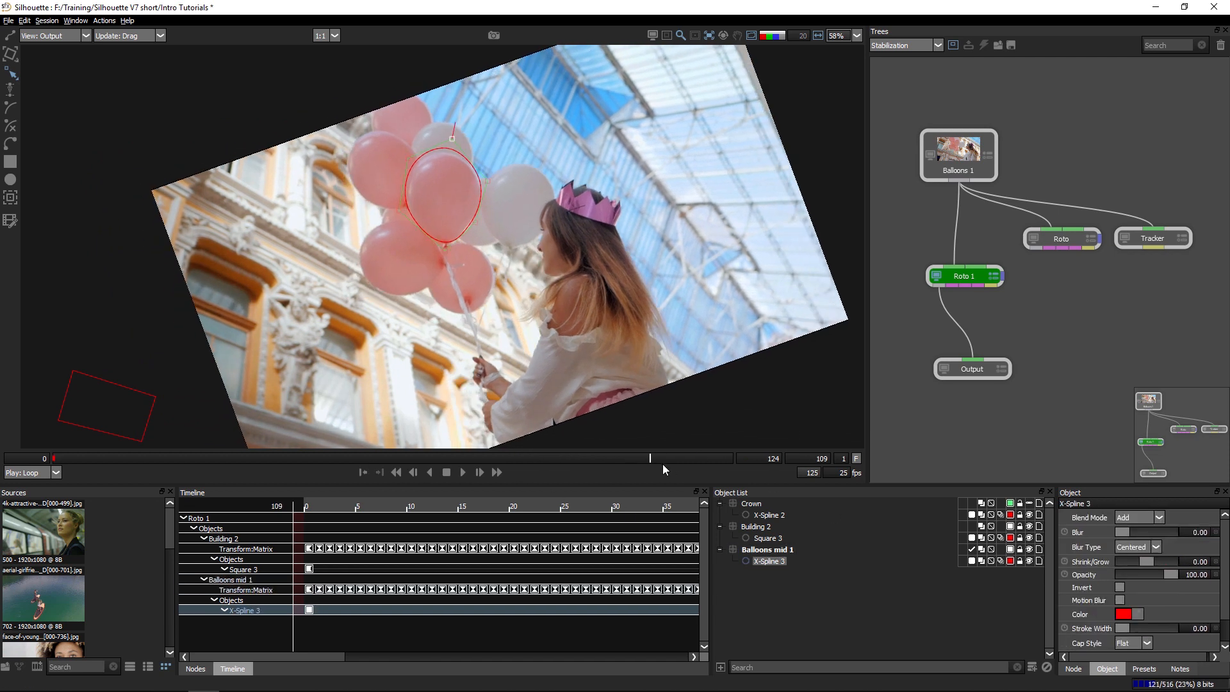
Transform the balloon shape to fit the balloon at frames 124 and 63, and return to frame 0.
left_click_drag(649, 458, 734, 459)
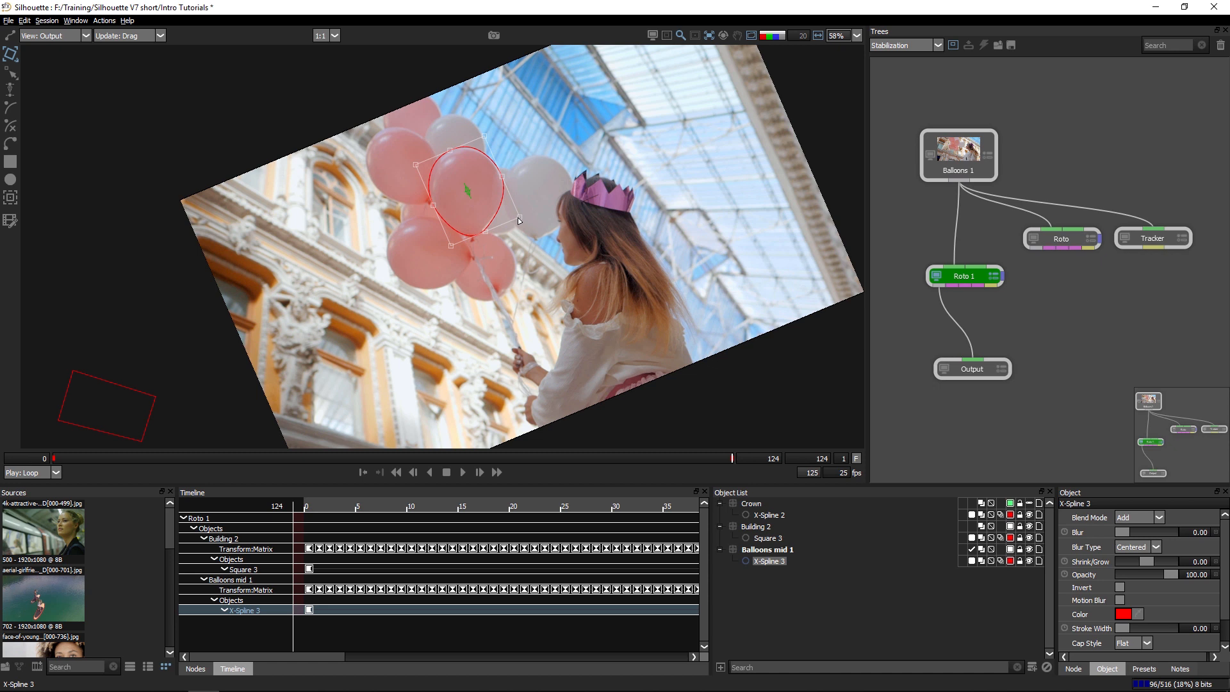
left_click_drag(520, 218, 520, 217)
left_click_drag(731, 460, 393, 473)
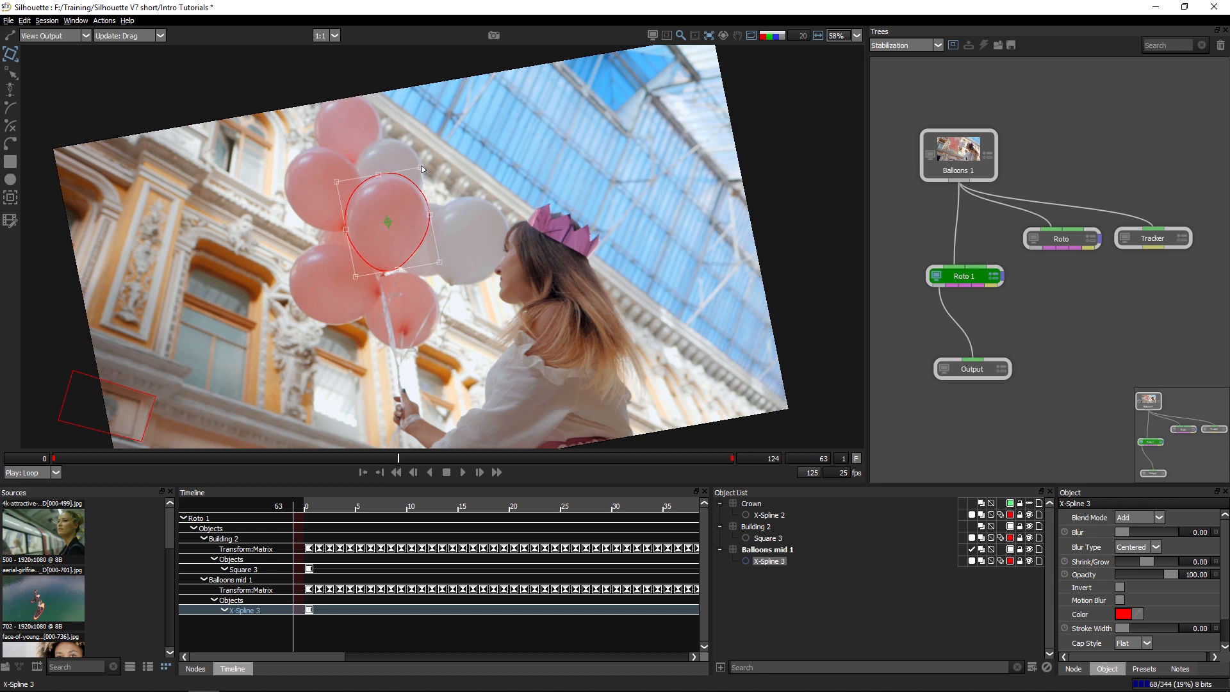
left_click_drag(390, 464, 6, 506)
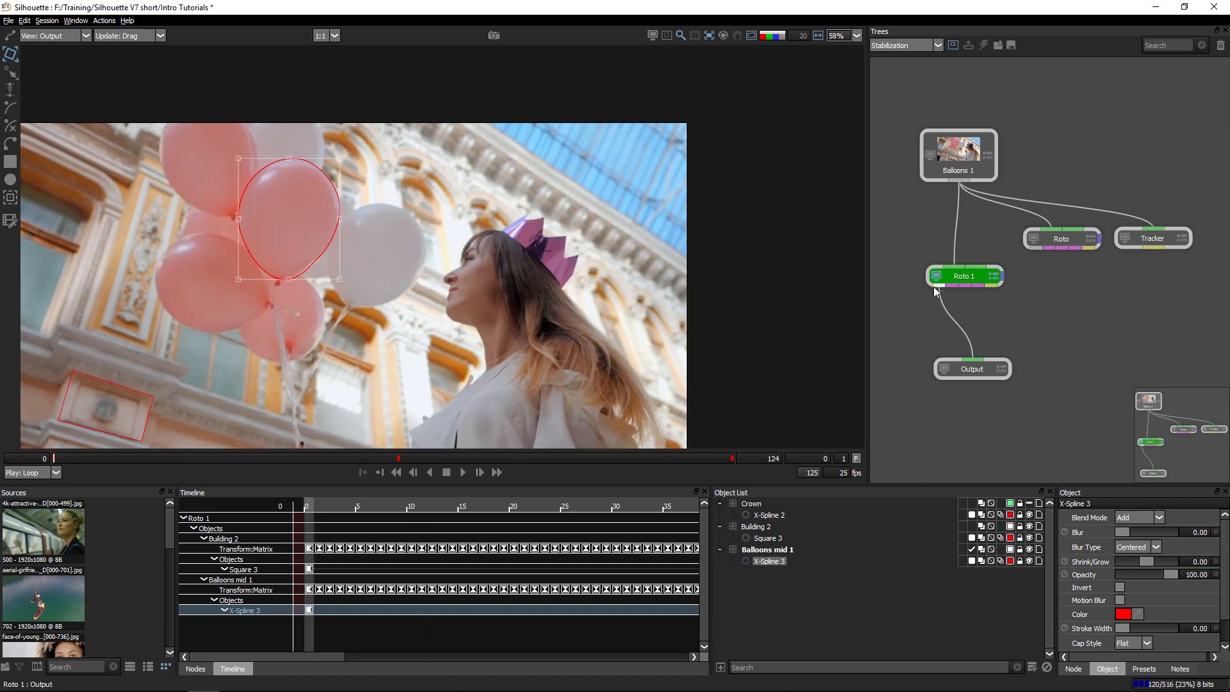
Add a Center Spot node fed by Balloons 1 beside Roto 1 and place its spot at about 1457, 502 on the woman.
left_click_drag(964, 280, 935, 284)
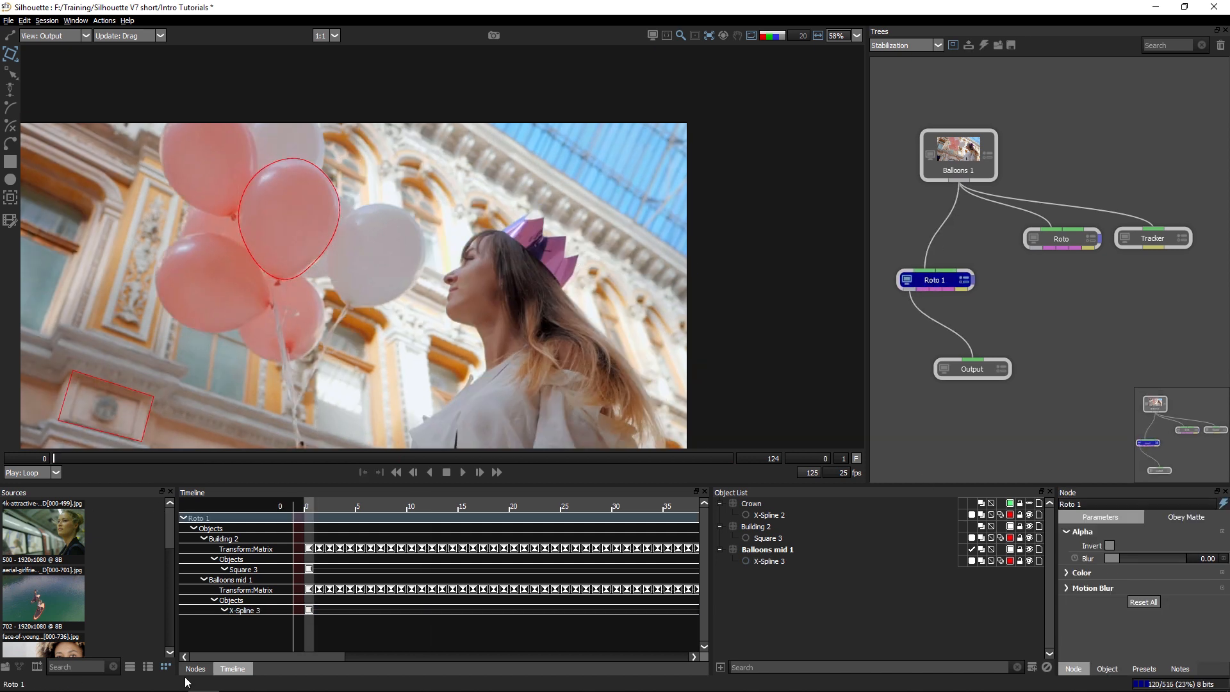
left_click(195, 668)
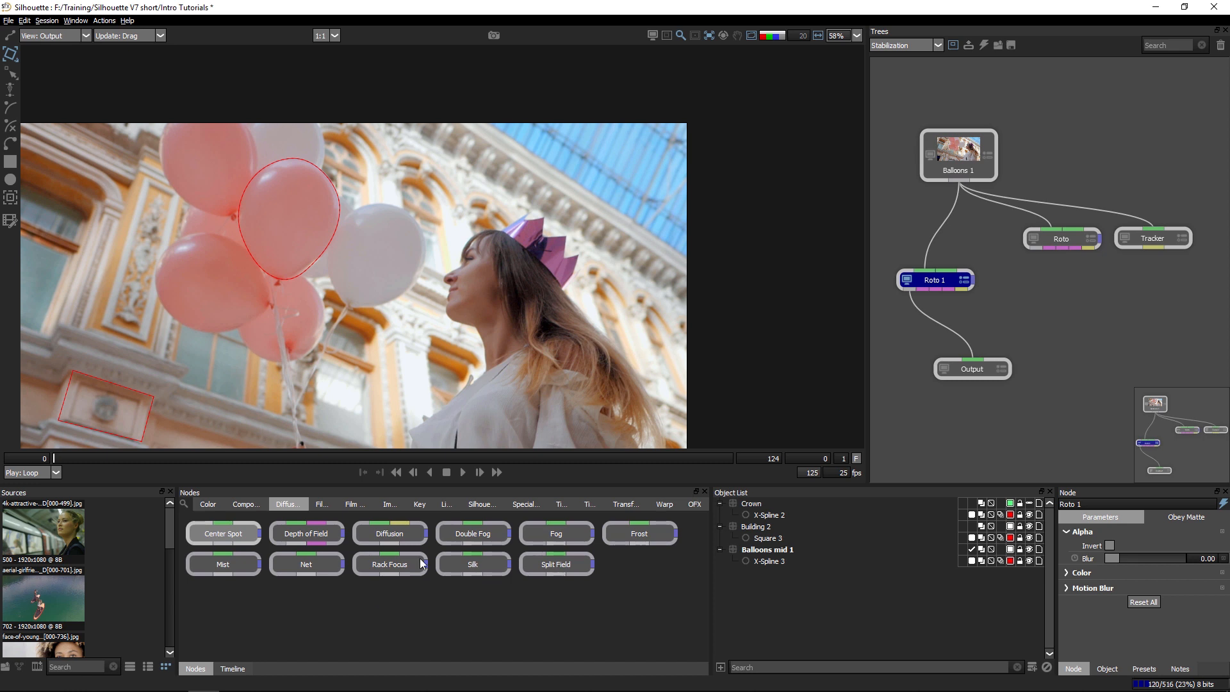
left_click_drag(227, 516, 1078, 334)
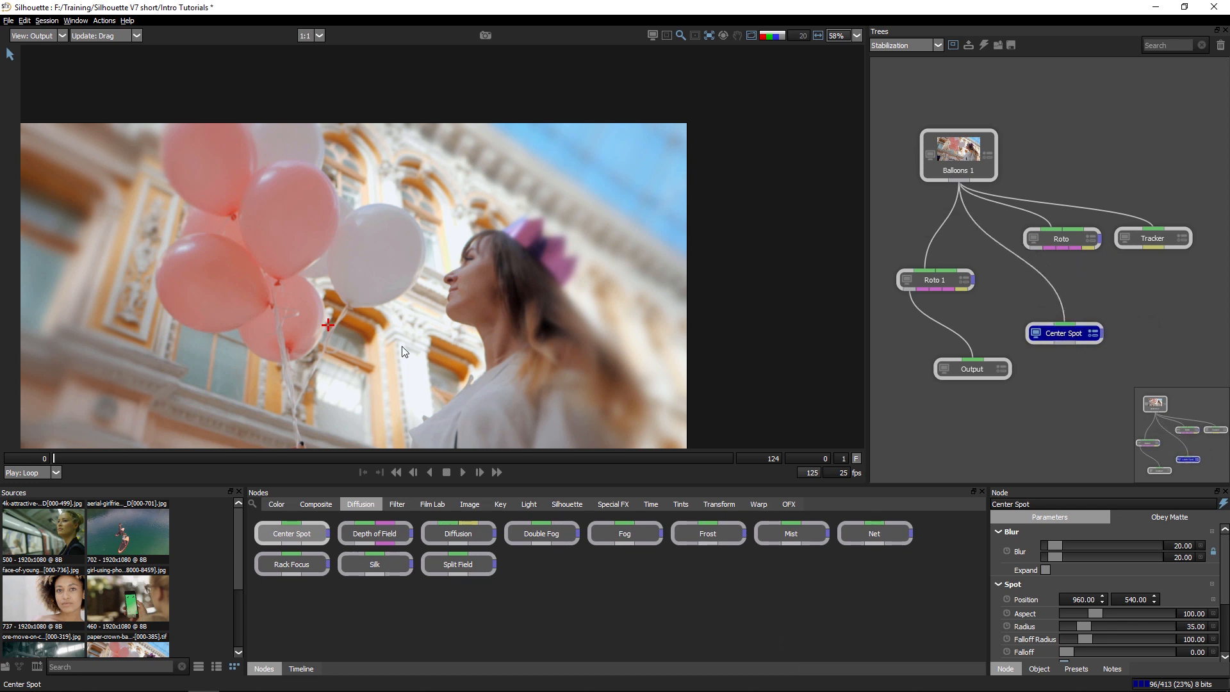
left_click_drag(329, 324, 513, 314)
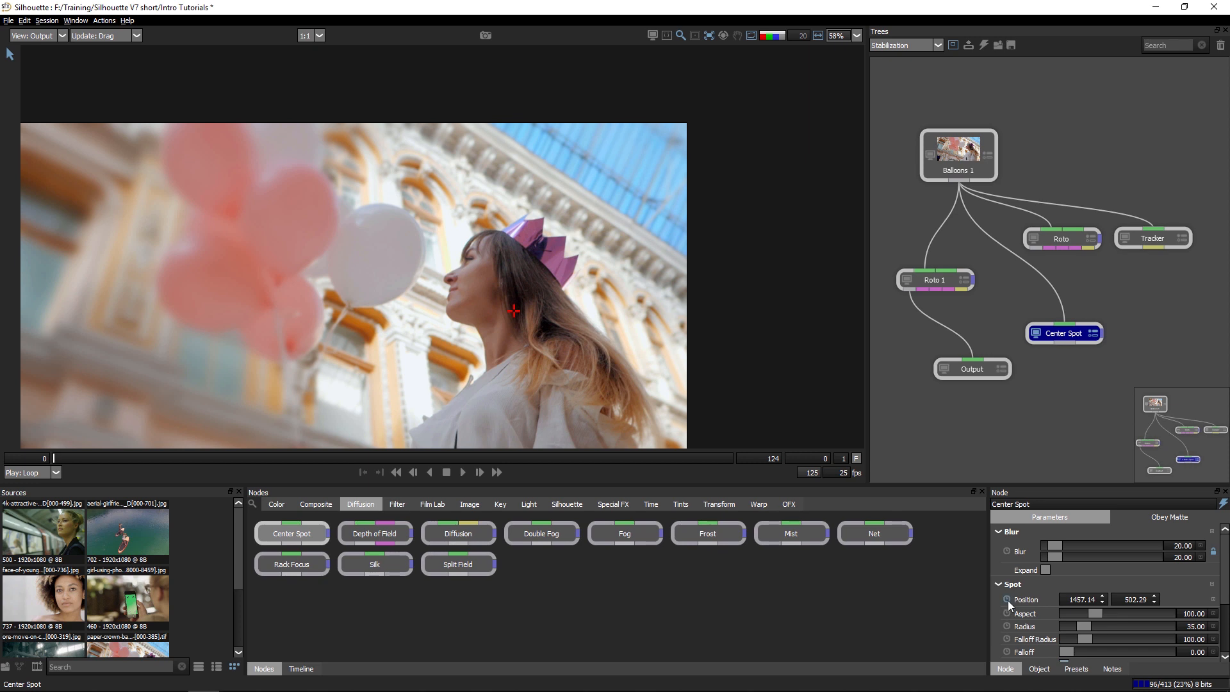
Preview the Center Spot effect through the clip from frame 0 and examine the layers offered for stabilizing the view.
left_click_drag(54, 458, 270, 464)
key("Home")
left_click_drag(56, 456, 218, 460)
left_click(751, 35)
mouse_move(756, 106)
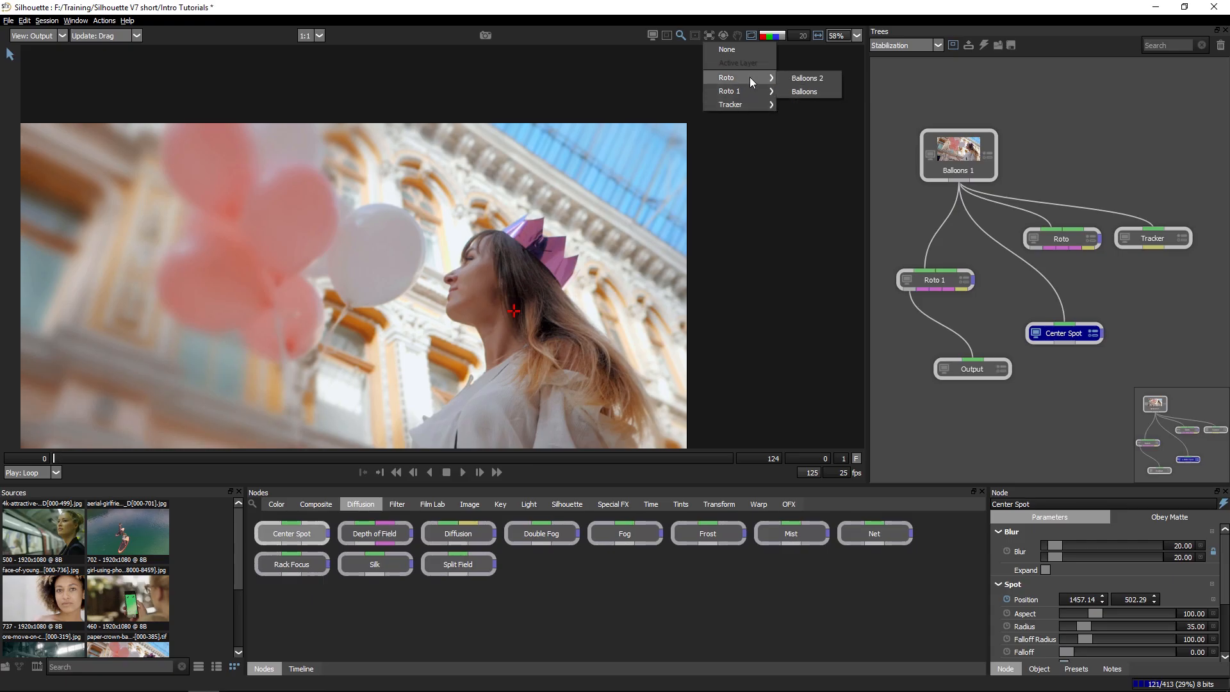
left_click(769, 139)
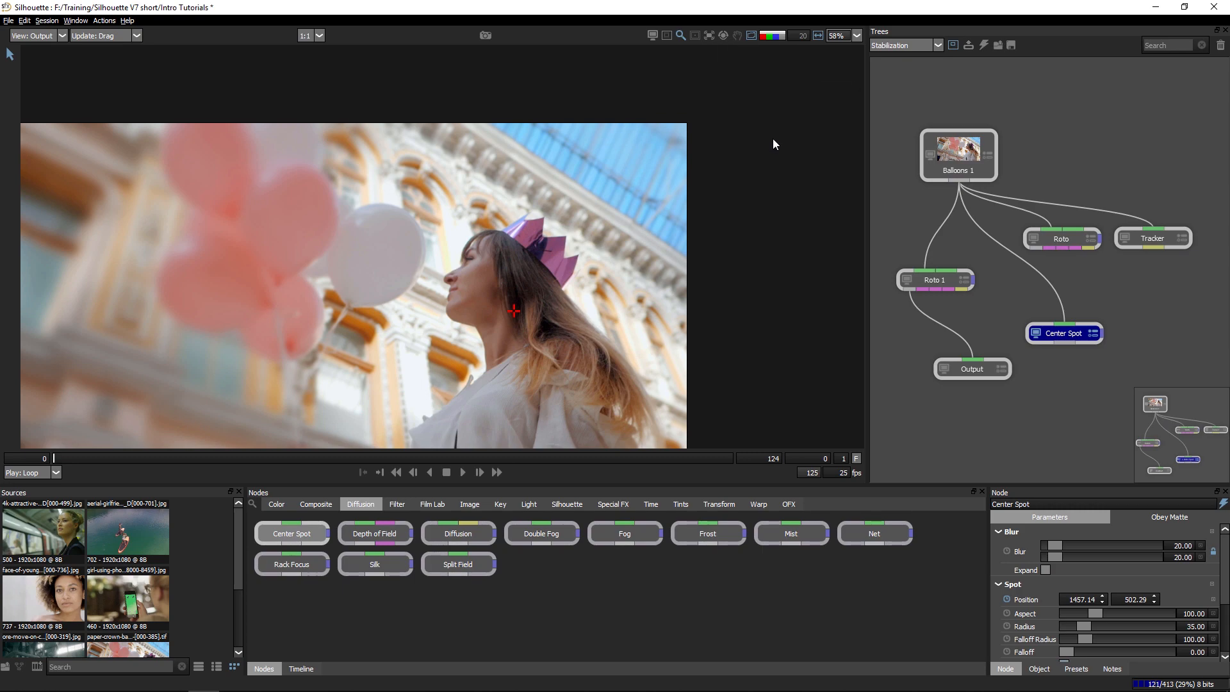